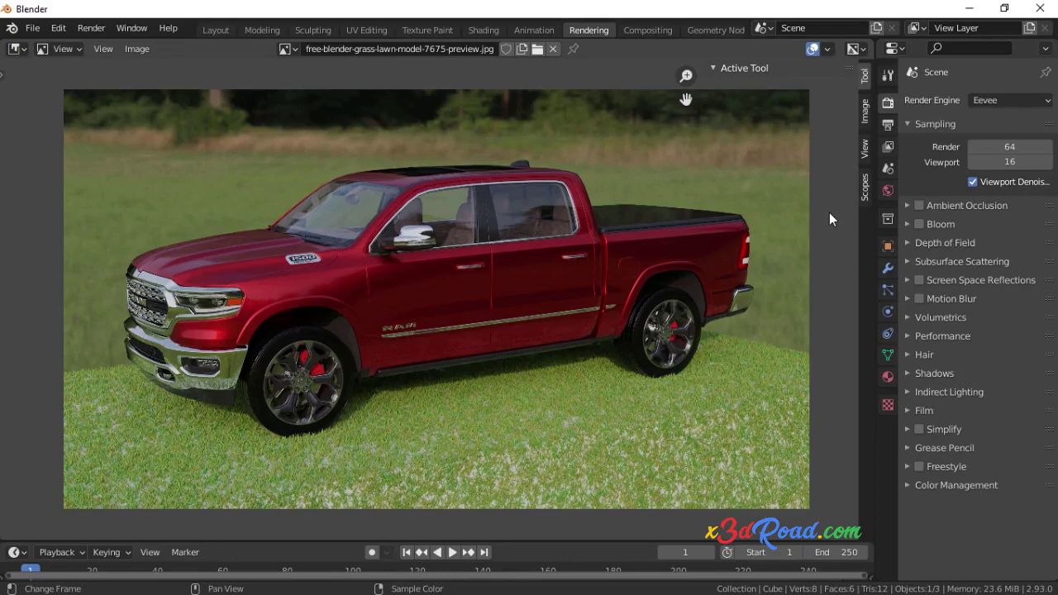
Pan and zoom around the truck's front wheel, bumper and grass to inspect the scene
scroll(291, 436, up, 2)
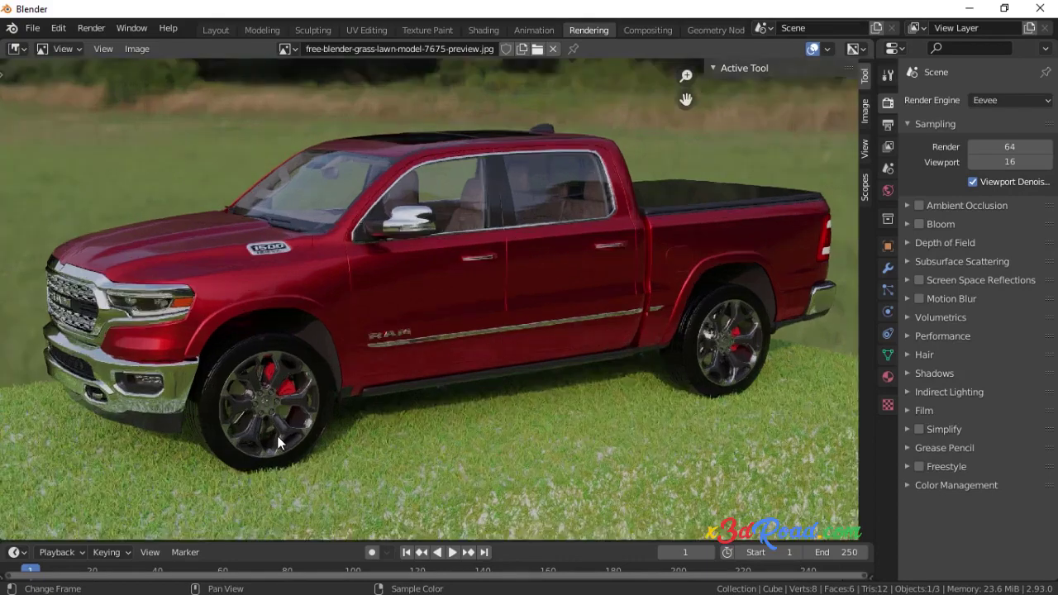
scroll(277, 436, up, 2)
scroll(271, 438, up, 2)
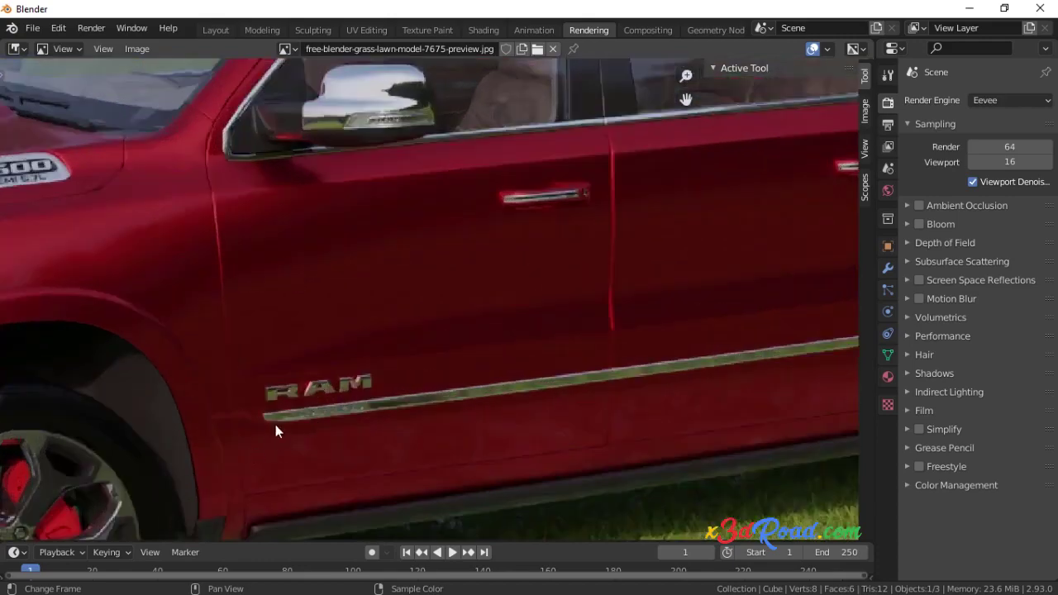
middle_drag(293, 430, 749, 108)
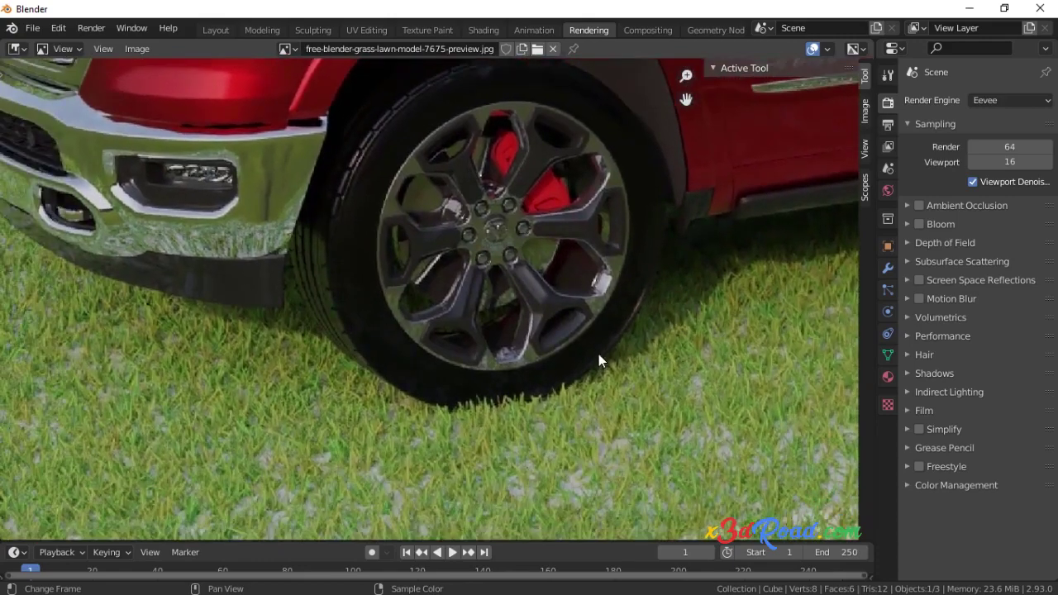
scroll(599, 354, up, 1)
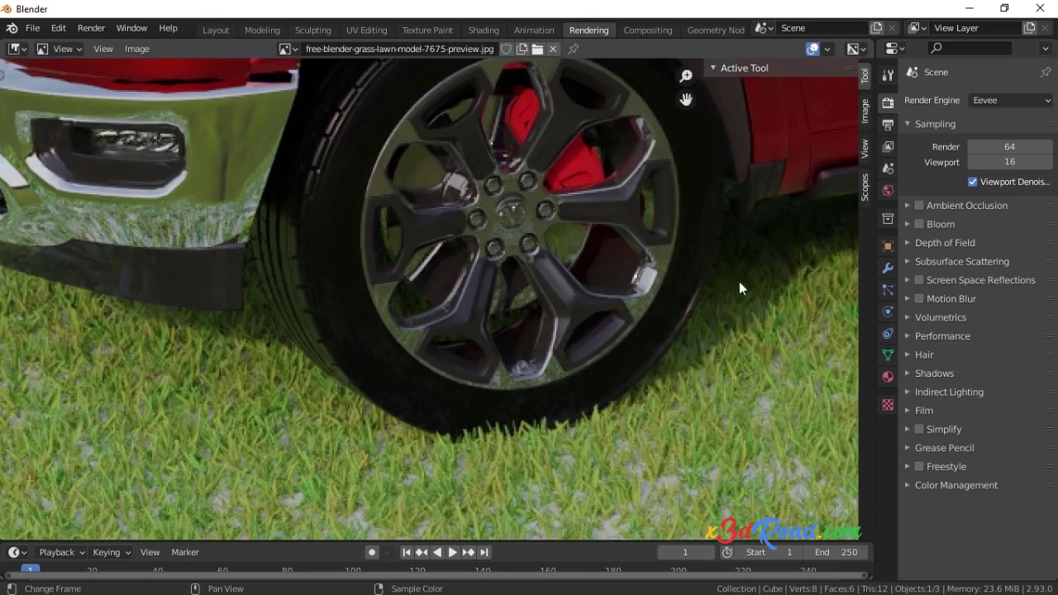
middle_drag(550, 310, 748, 336)
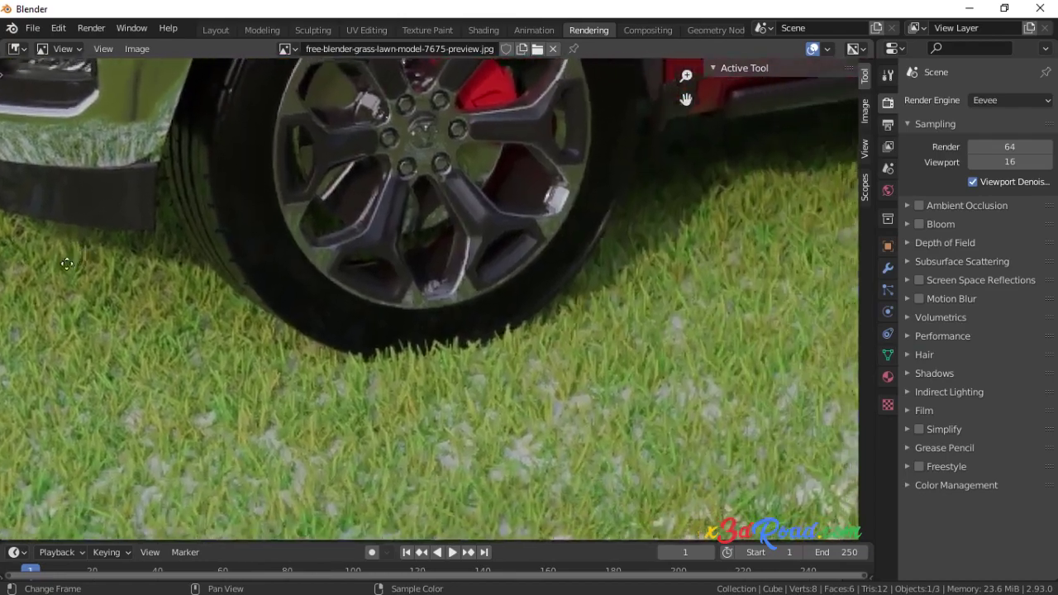
middle_drag(748, 335, 23, 283)
middle_drag(678, 213, 857, 306)
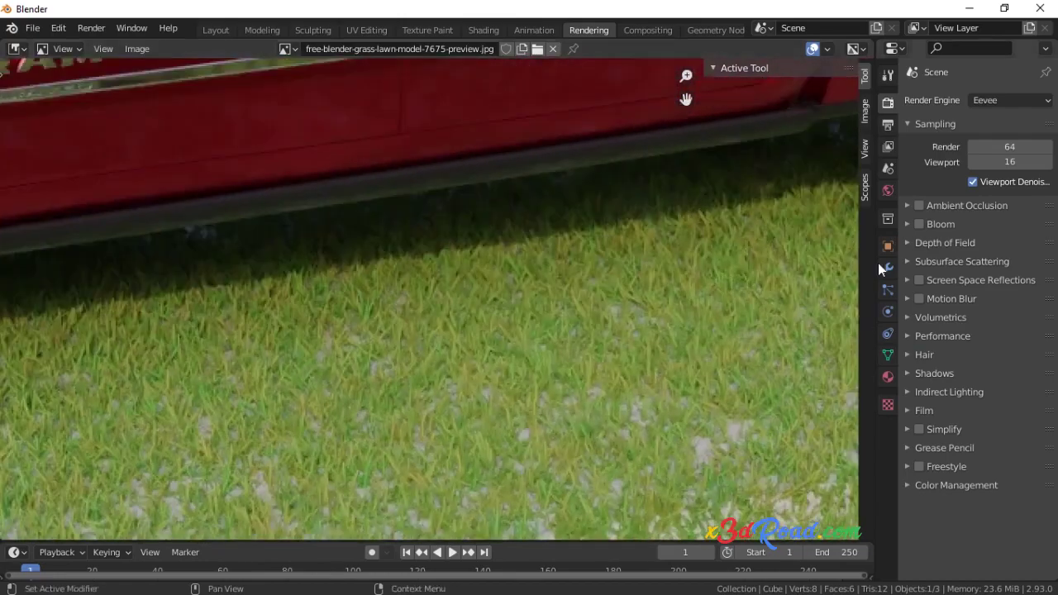
mouse_move(661, 281)
middle_down()
mouse_move(149, 328)
mouse_move(28, 355)
mouse_move(709, 220)
mouse_move(231, 315)
middle_up()
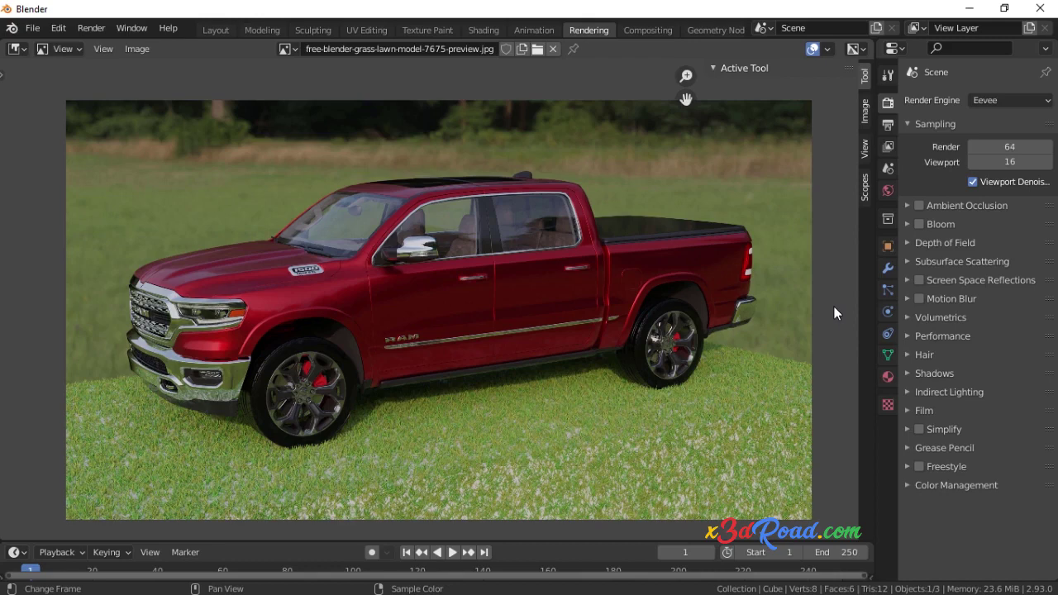
In Layout, delete the default cube and append the DodgeRAM15004x4Limited2020 collection from the Dodge RAM .blend
click(217, 31)
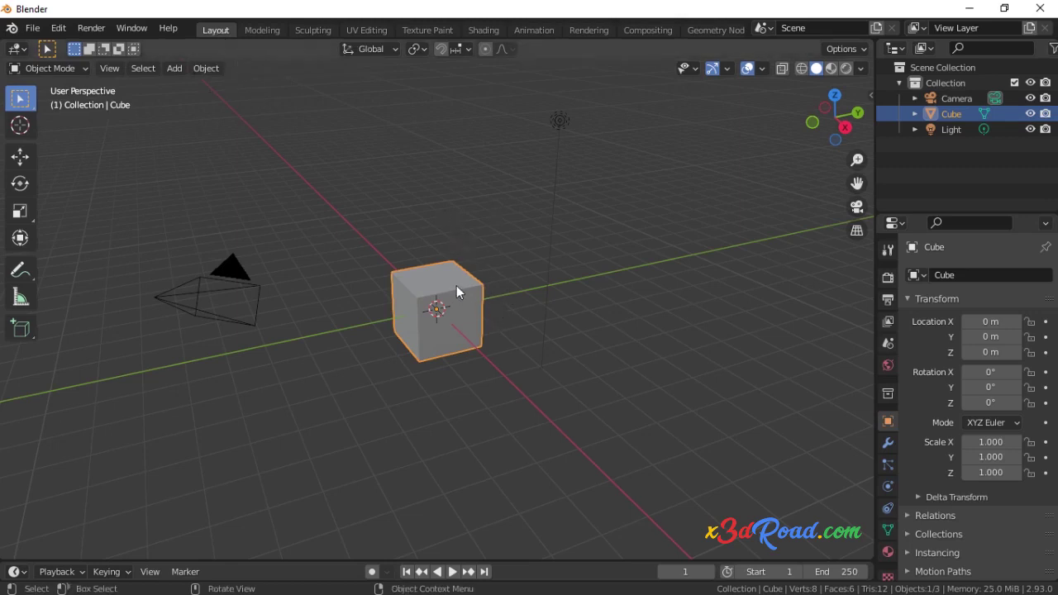
key(Delete)
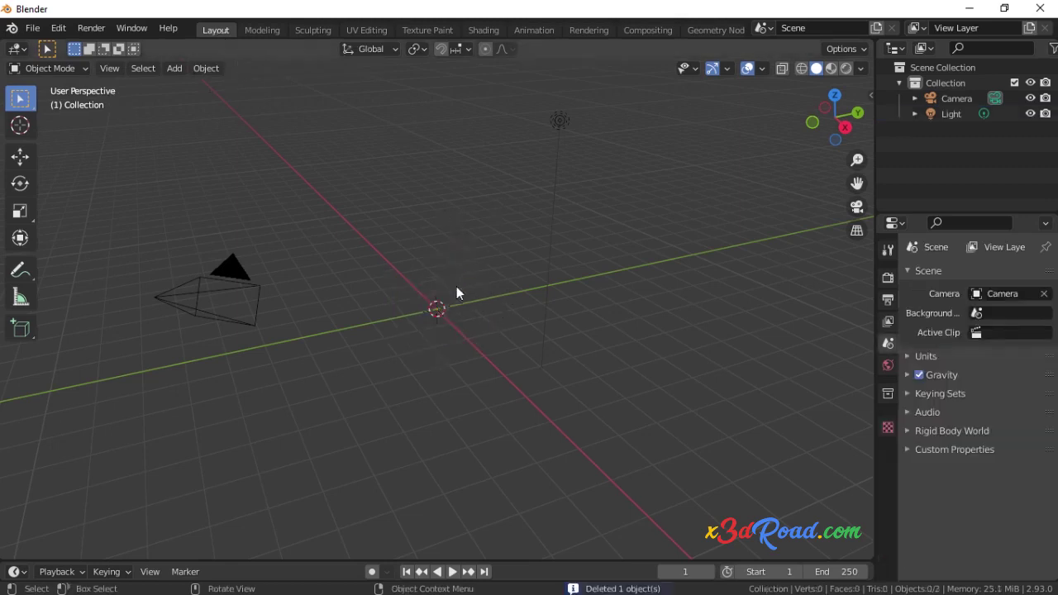
click(35, 30)
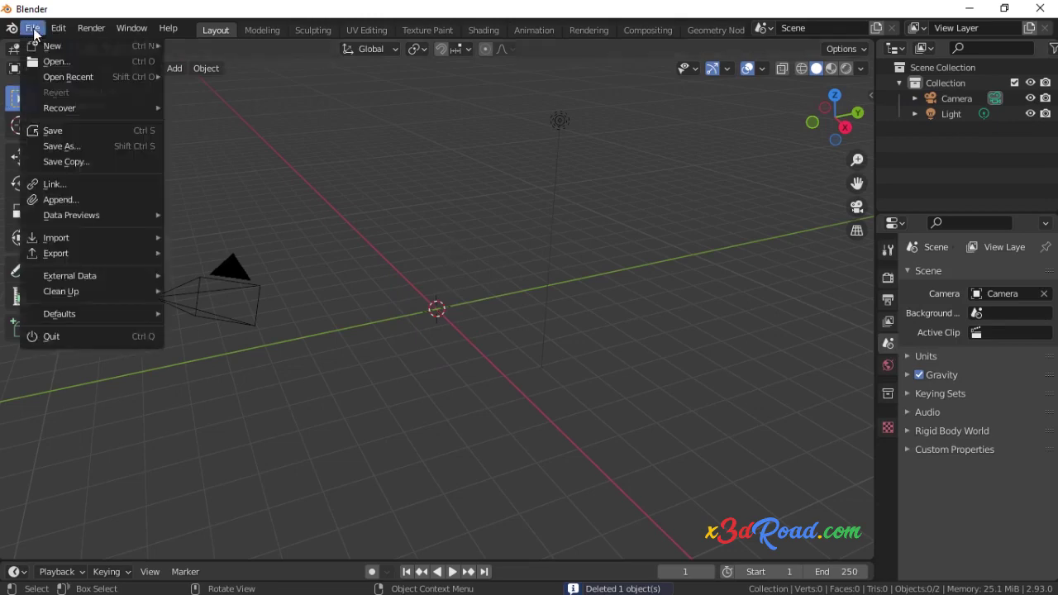
click(59, 199)
click(364, 135)
click(773, 525)
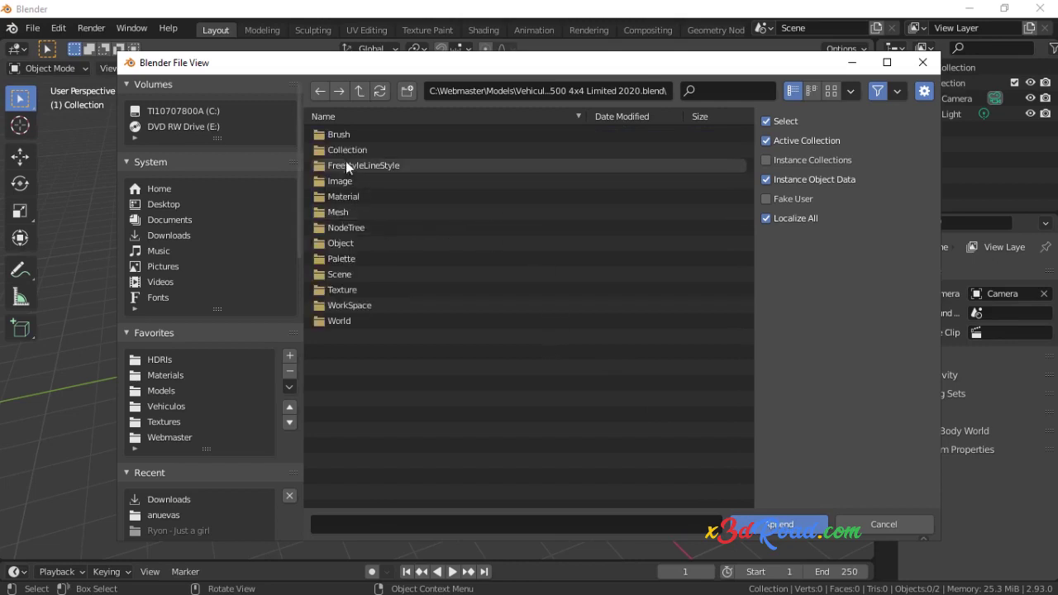
double_click(343, 150)
click(349, 134)
click(773, 524)
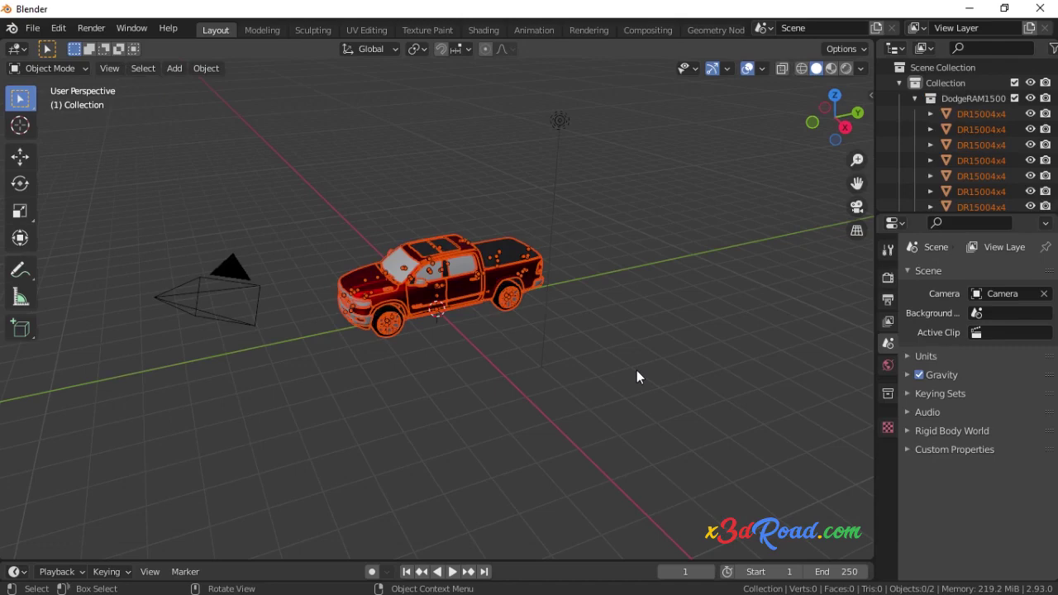
click(604, 349)
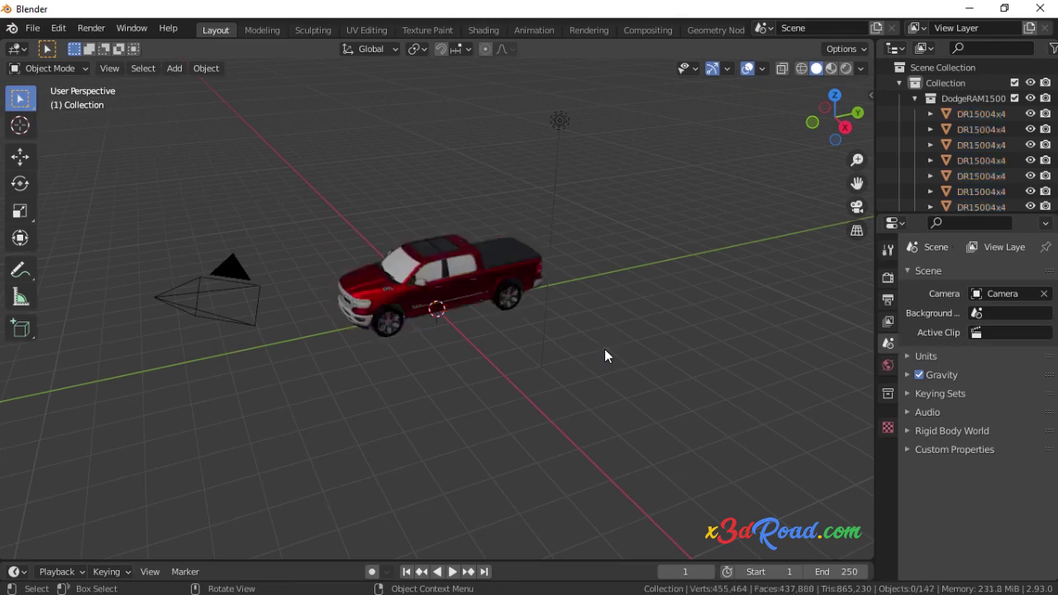
Add a mesh plane with its size set to 8 m
key(shift+a)
mouse_move(524, 280)
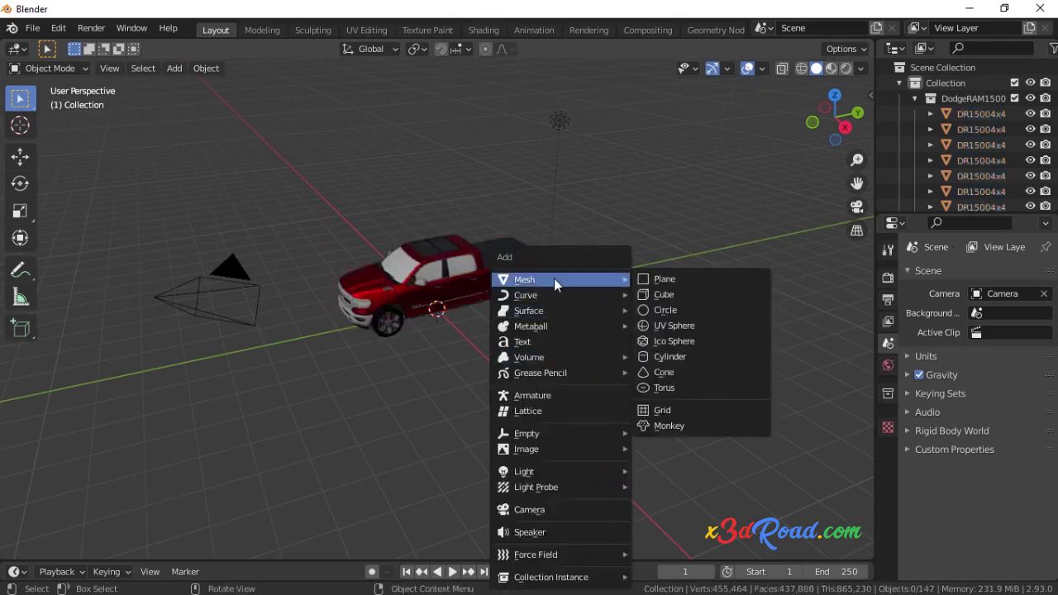
click(664, 280)
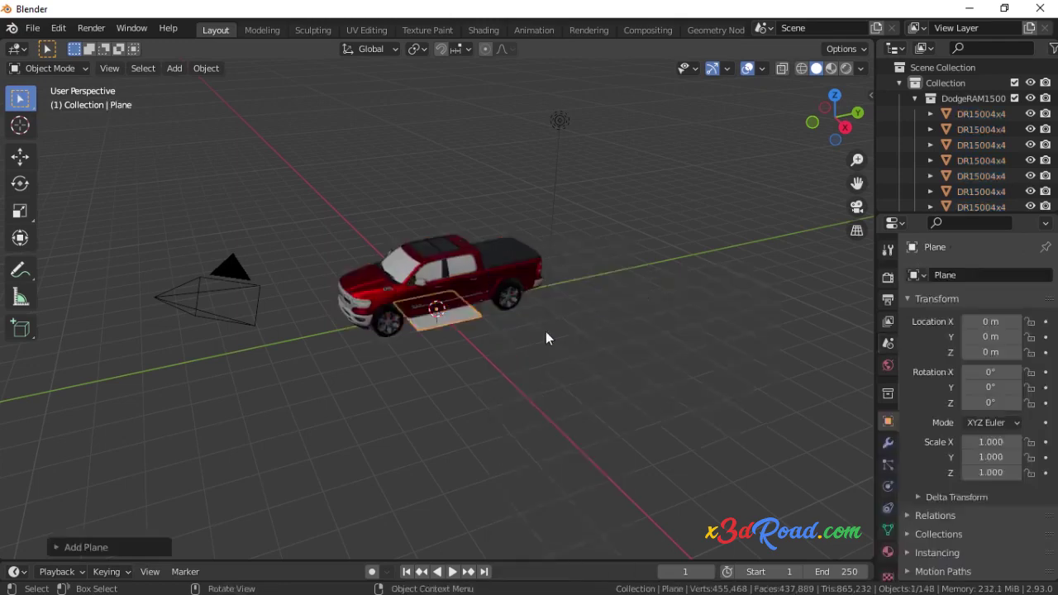
click(93, 546)
click(225, 411)
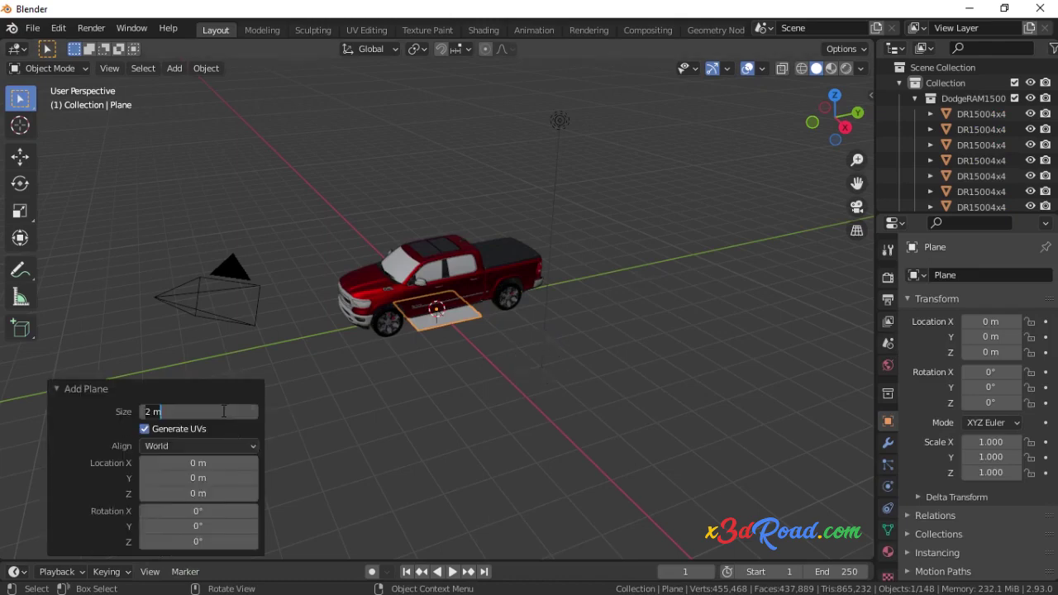
text(8)
key(Return)
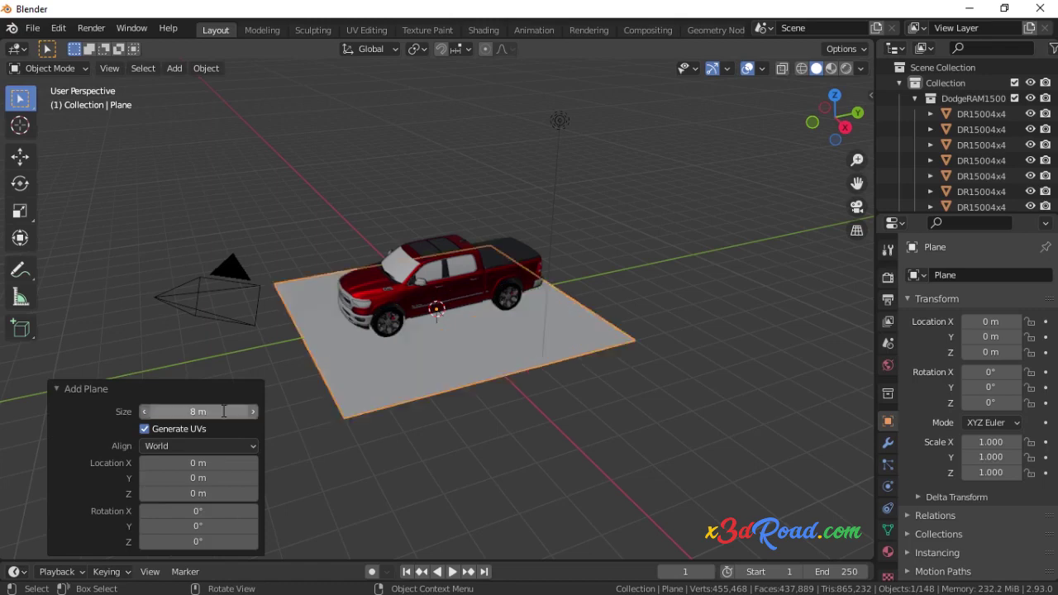
In top view, scale the plane to about 0.5 along the X axis
click(384, 448)
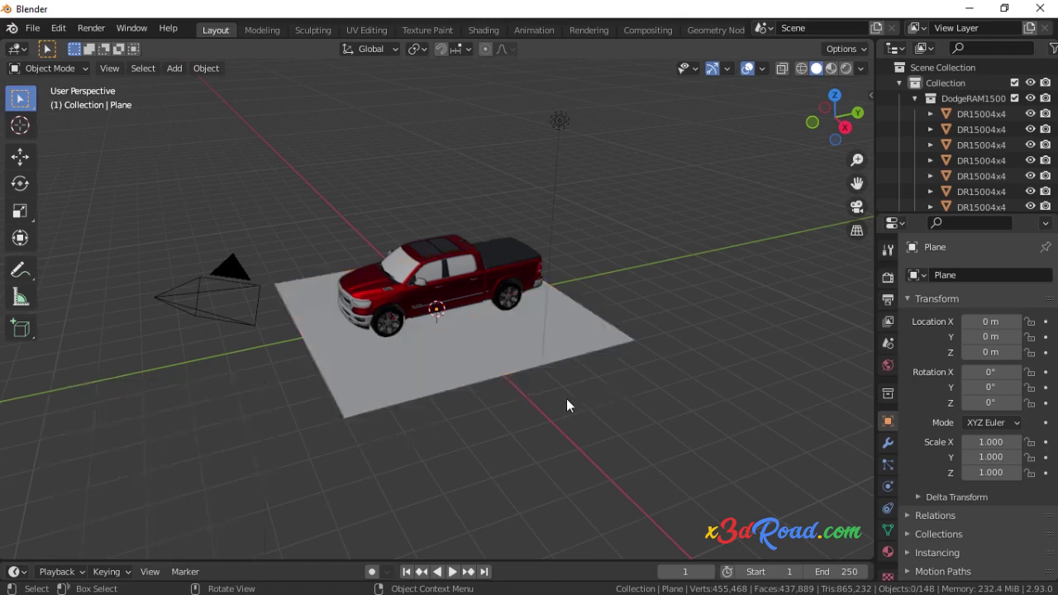
key(KP_7)
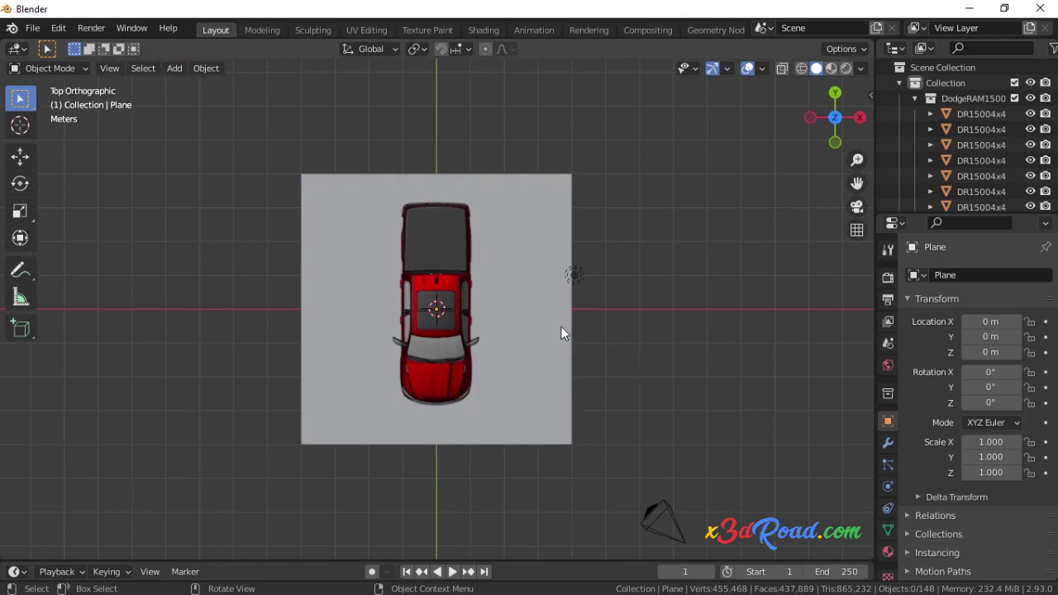
click(534, 302)
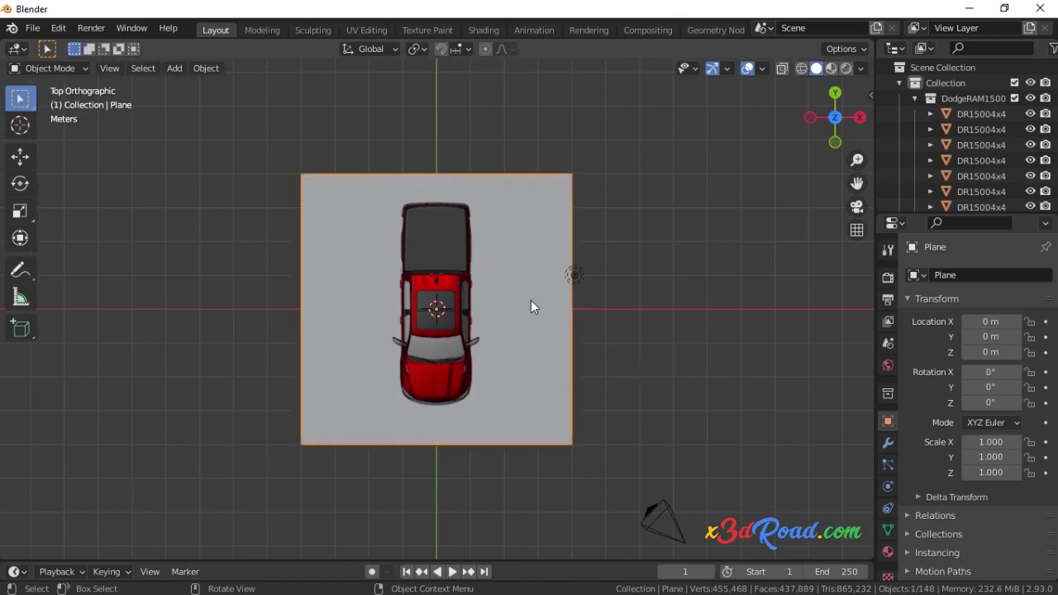
key(s)
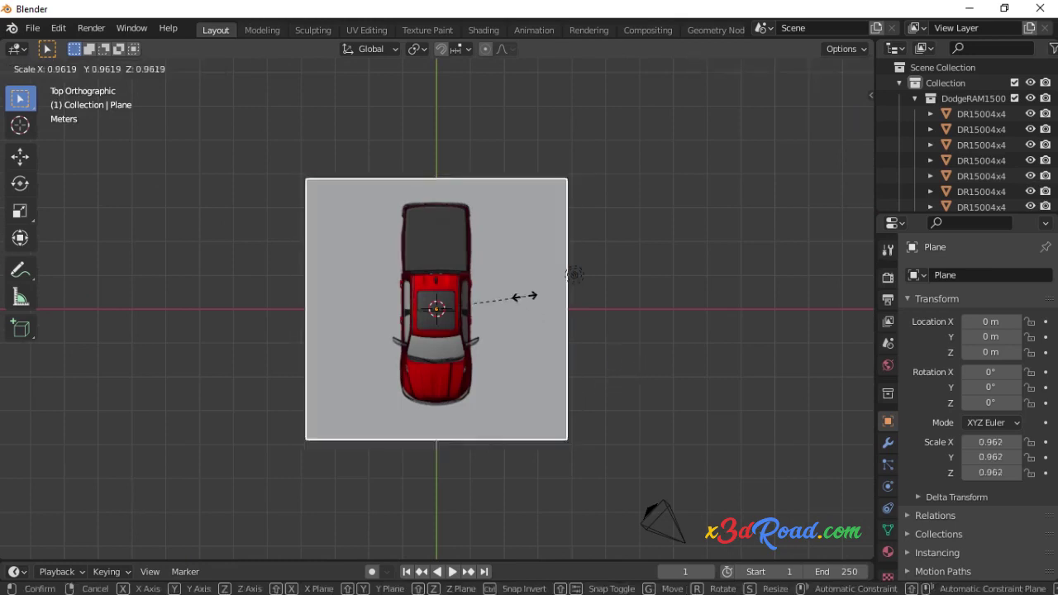
key(x)
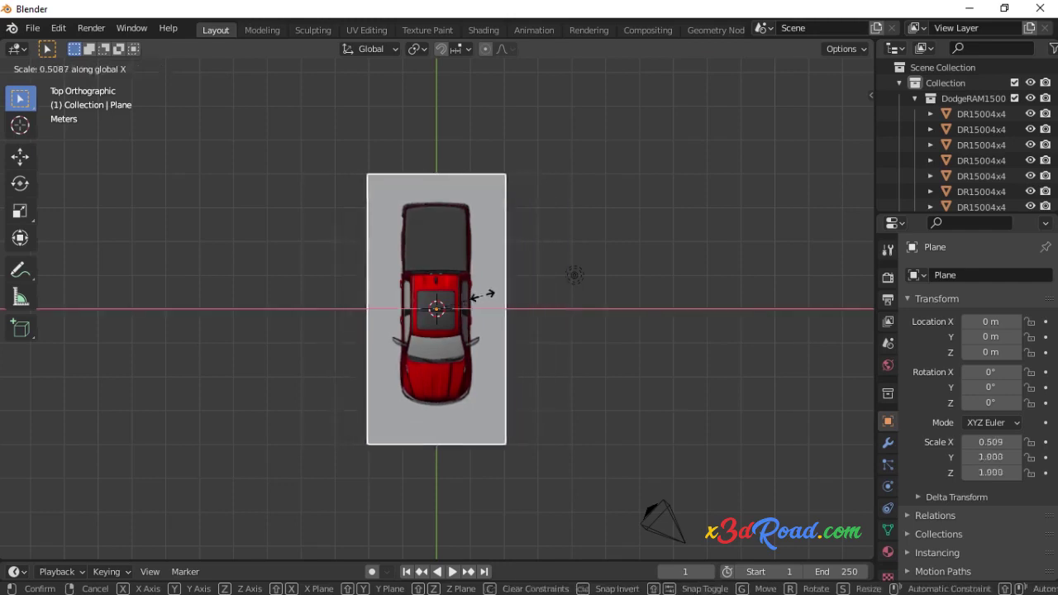
click(483, 295)
click(87, 450)
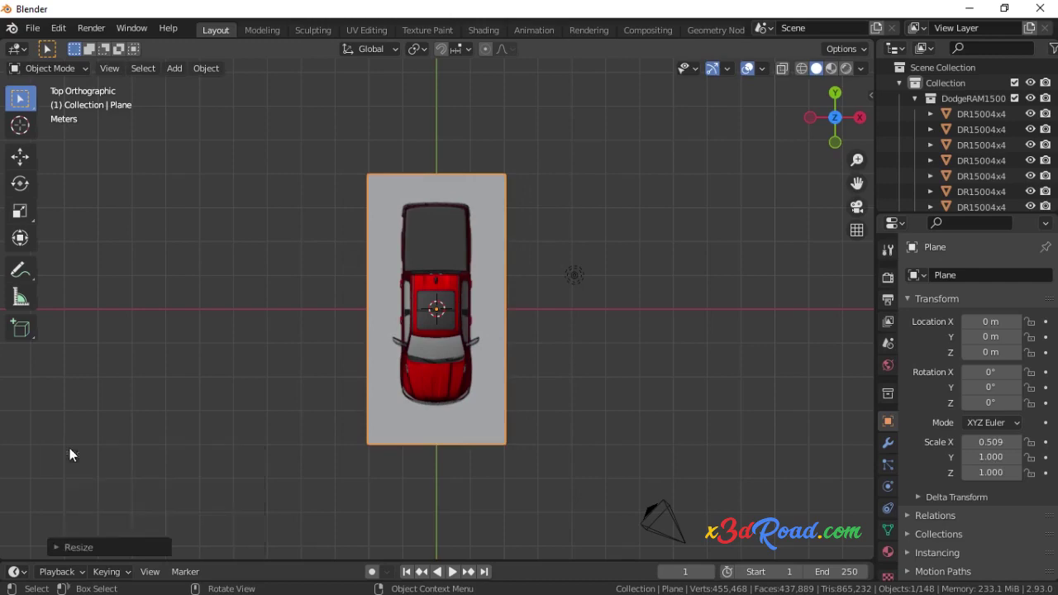
mouse_move(575, 379)
middle_down()
mouse_move(348, 346)
mouse_move(455, 219)
mouse_move(481, 225)
mouse_move(447, 252)
middle_up()
scroll(418, 277, up, 1)
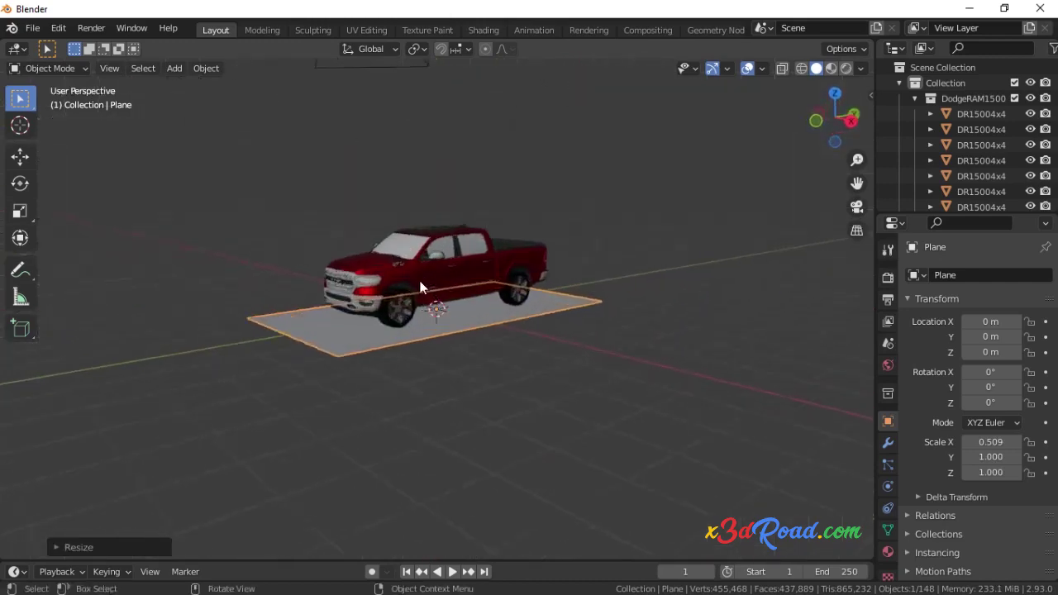
scroll(418, 277, up, 2)
scroll(419, 280, up, 1)
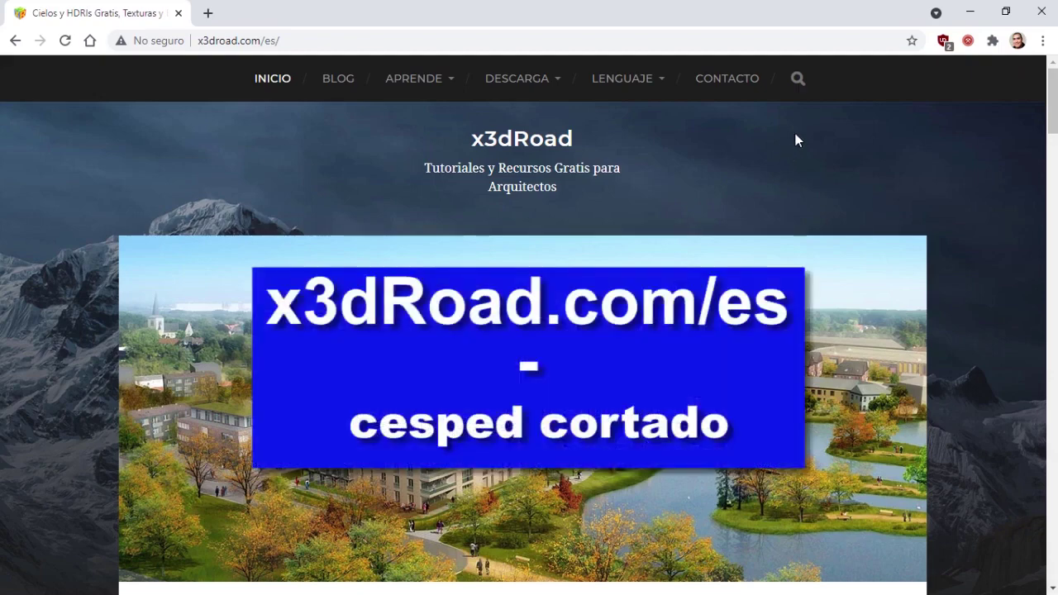
Search x3dRoad for 'cesped cortado' and open the 'Césped cortado para Blender gratis (partículas)' post
click(798, 78)
text(ce)
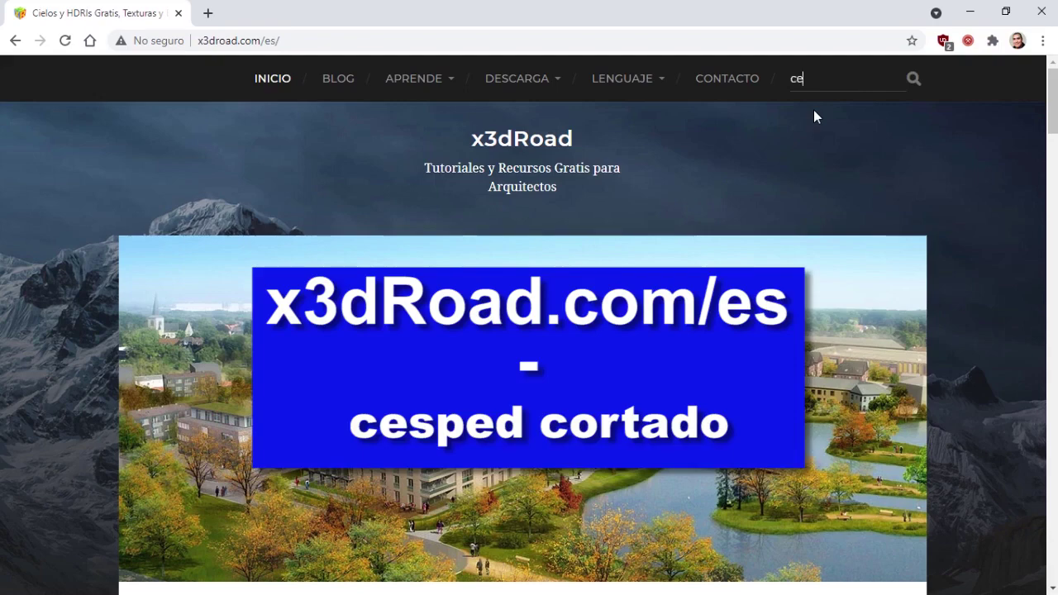
text(sped co)
text(rtado)
key(Return)
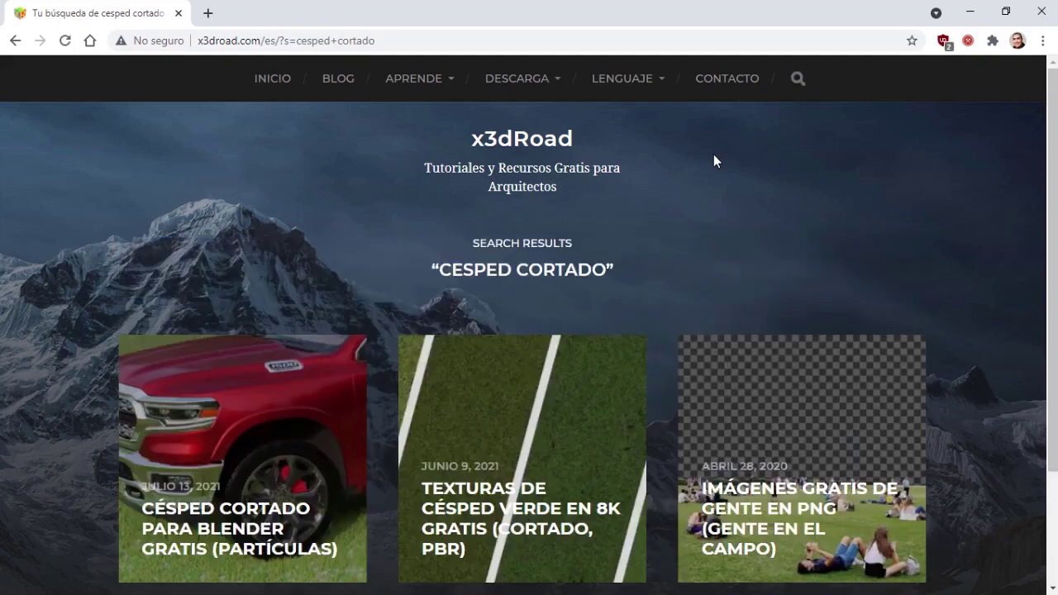
scroll(387, 284, down, 2)
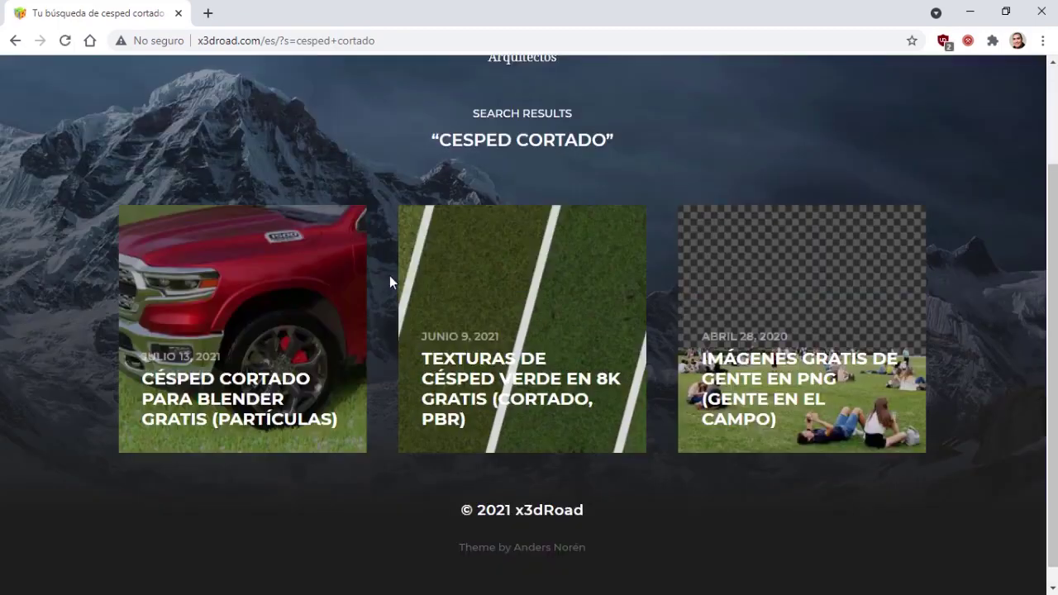
click(255, 318)
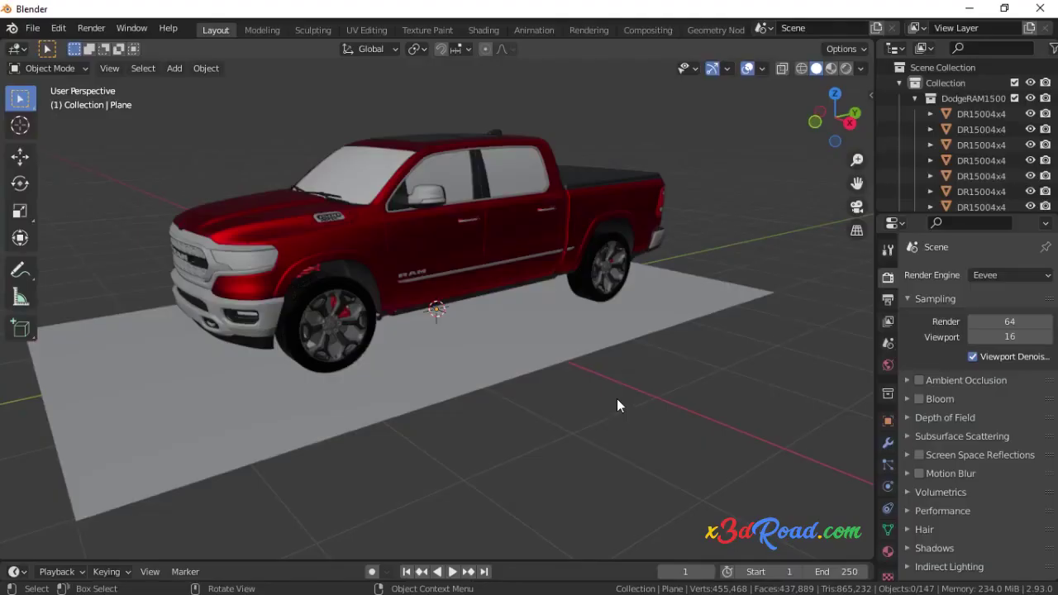
Append the GRASS_05 particle settings from REALISTIC GRASS ASSISSTANCE.blend via File > Append
click(33, 29)
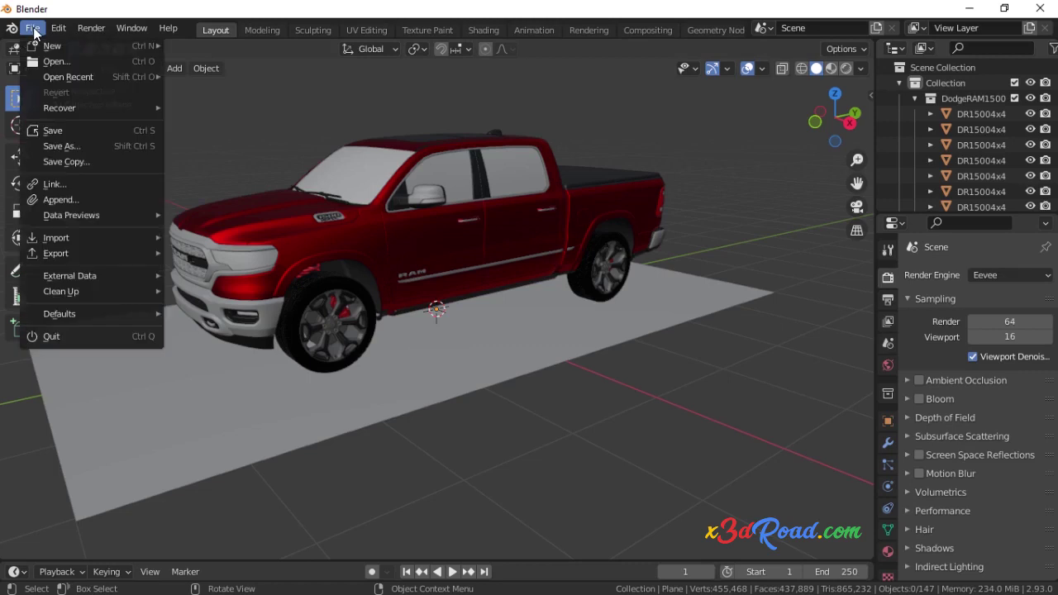
click(67, 199)
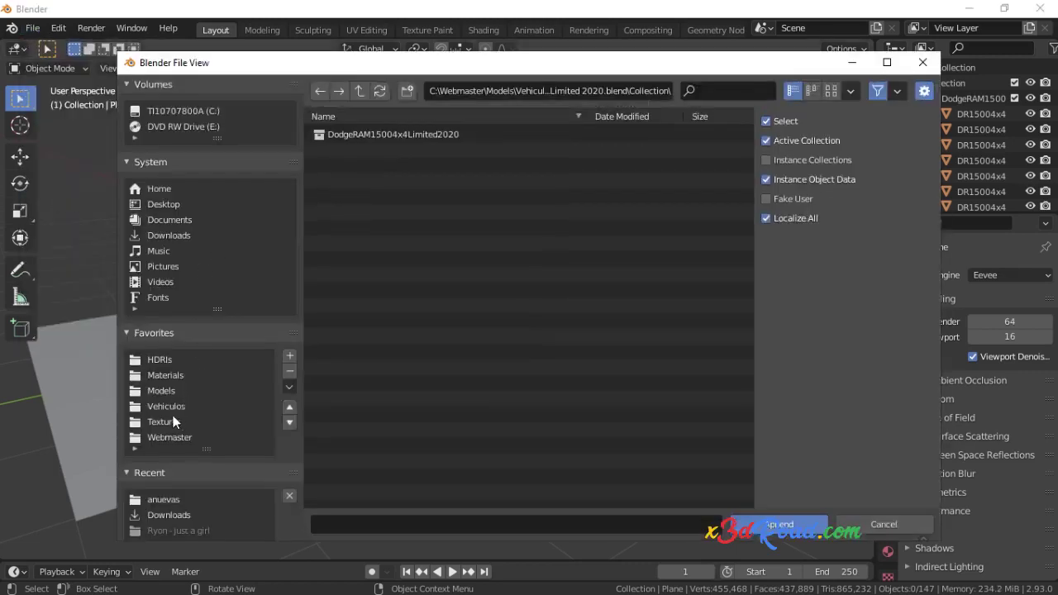
click(177, 376)
click(389, 151)
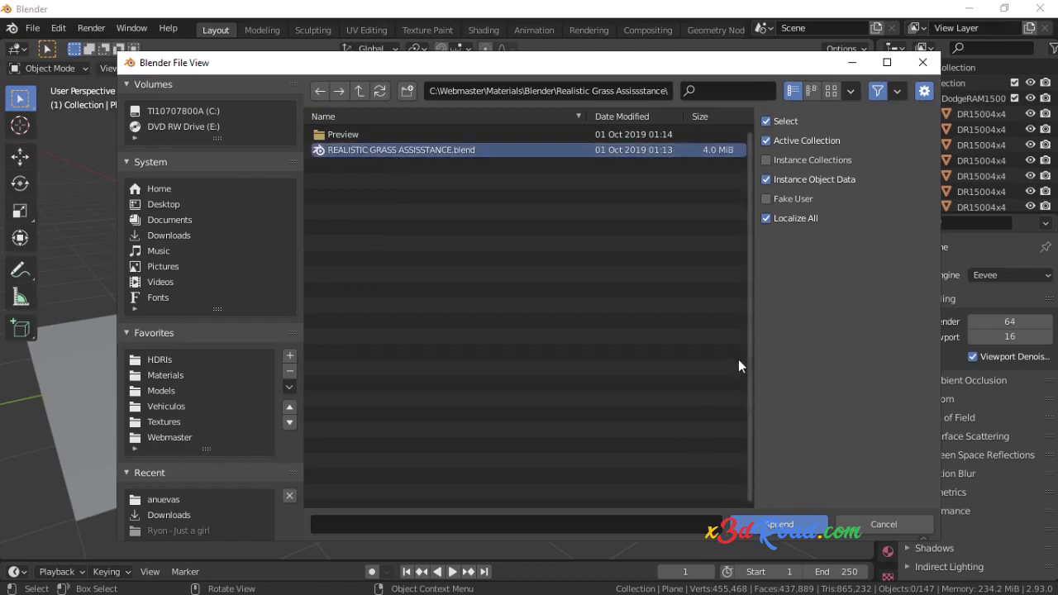
click(775, 526)
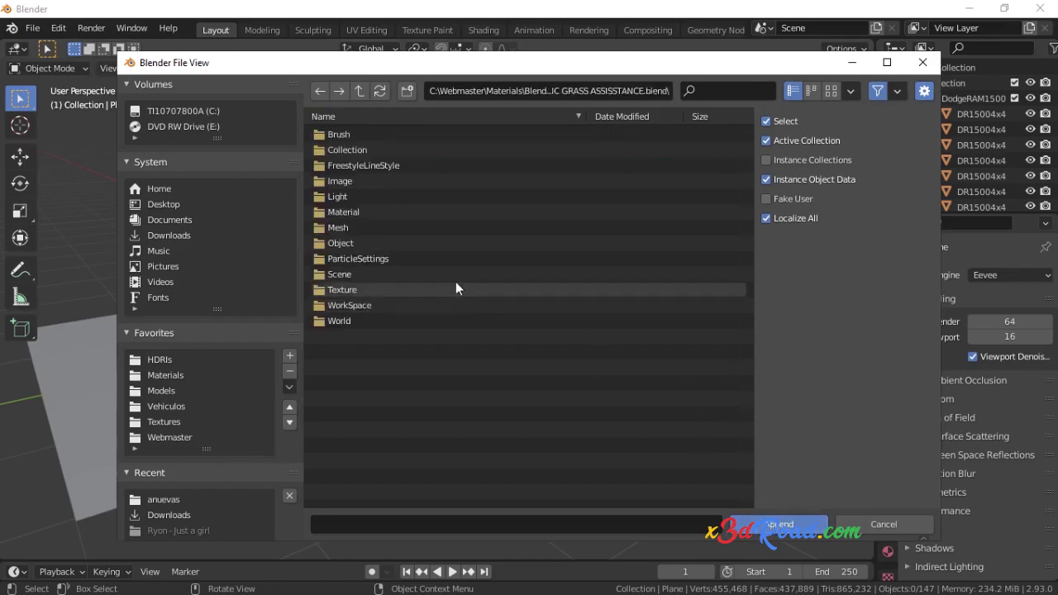
click(363, 260)
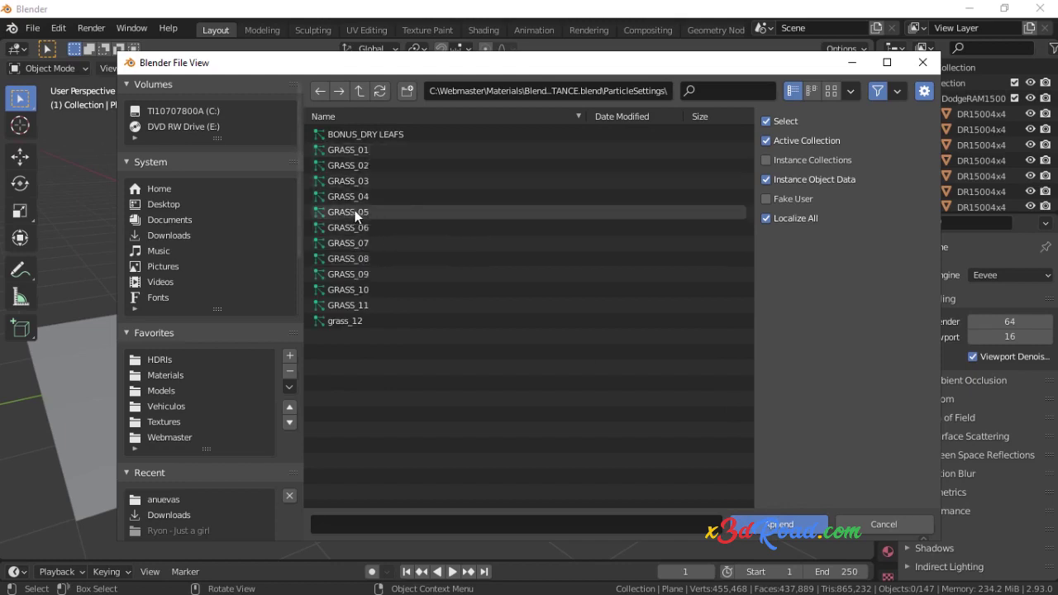
click(356, 211)
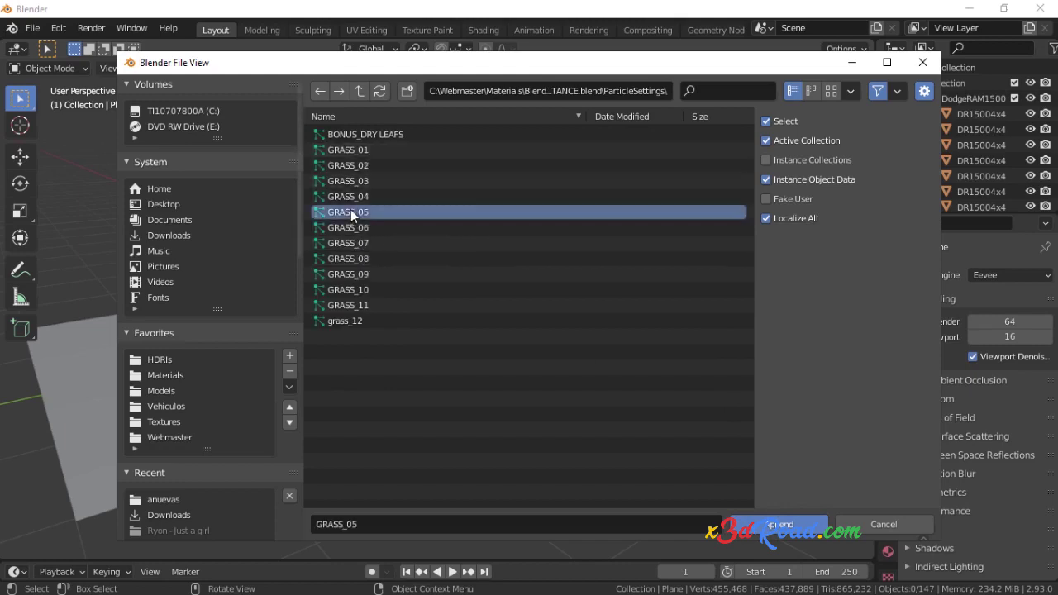
click(790, 535)
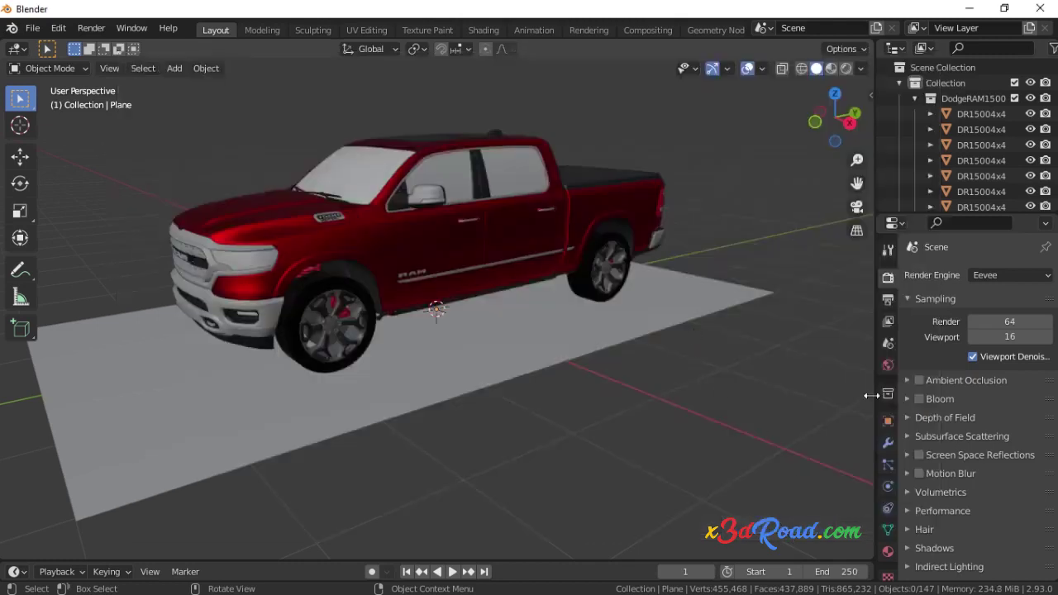
Add a particle system to the ground plane using the GRASS_05 settings
click(473, 353)
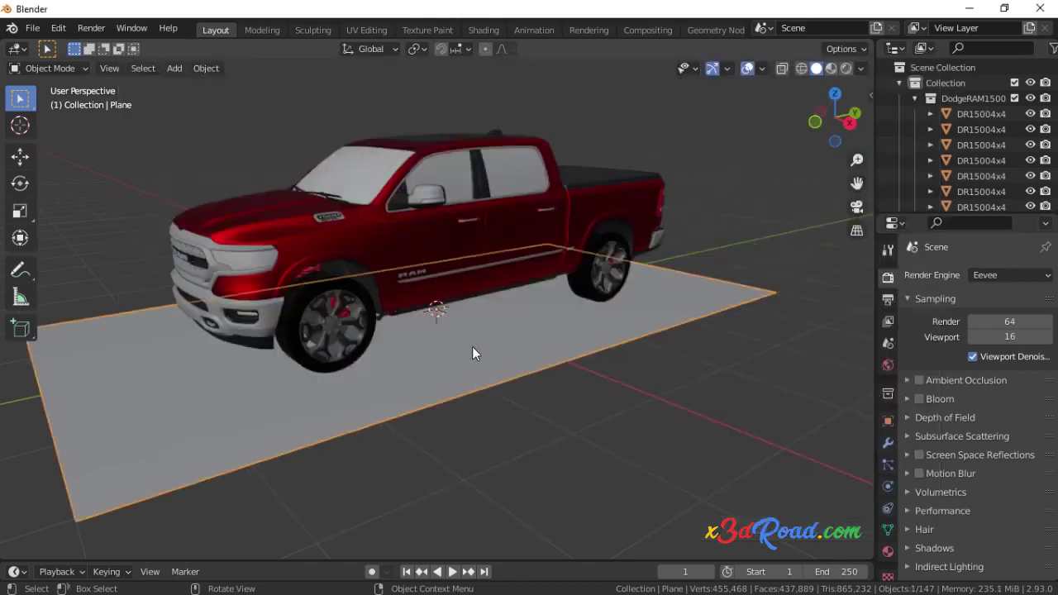
click(888, 466)
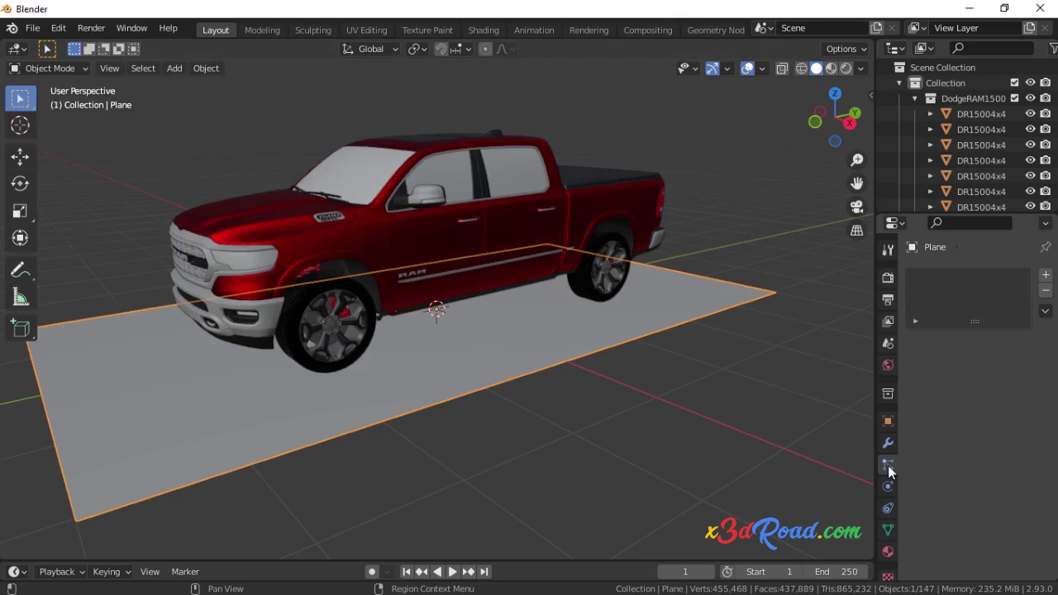
click(1043, 276)
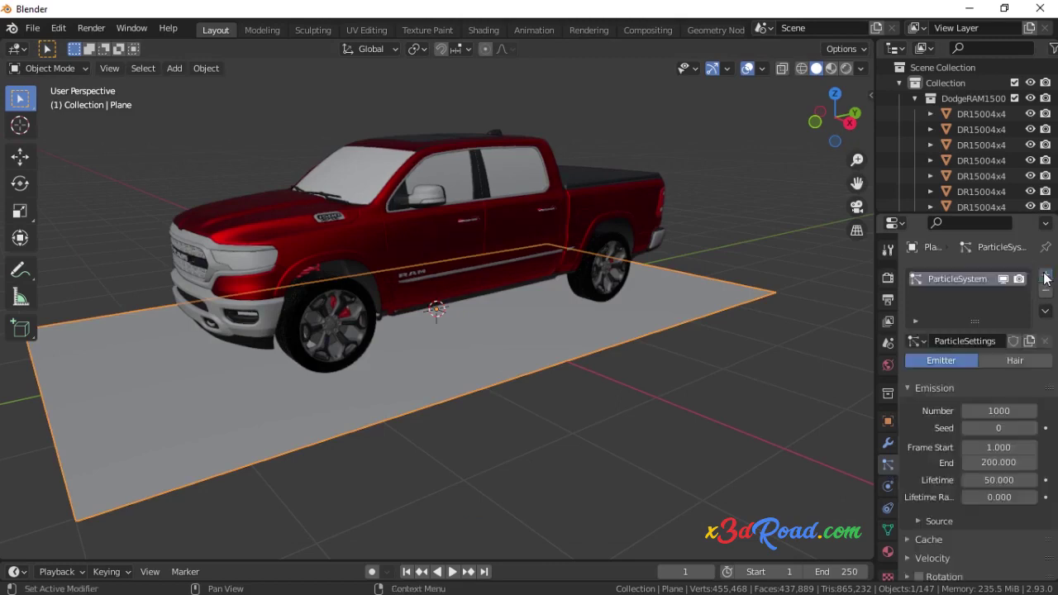
click(920, 341)
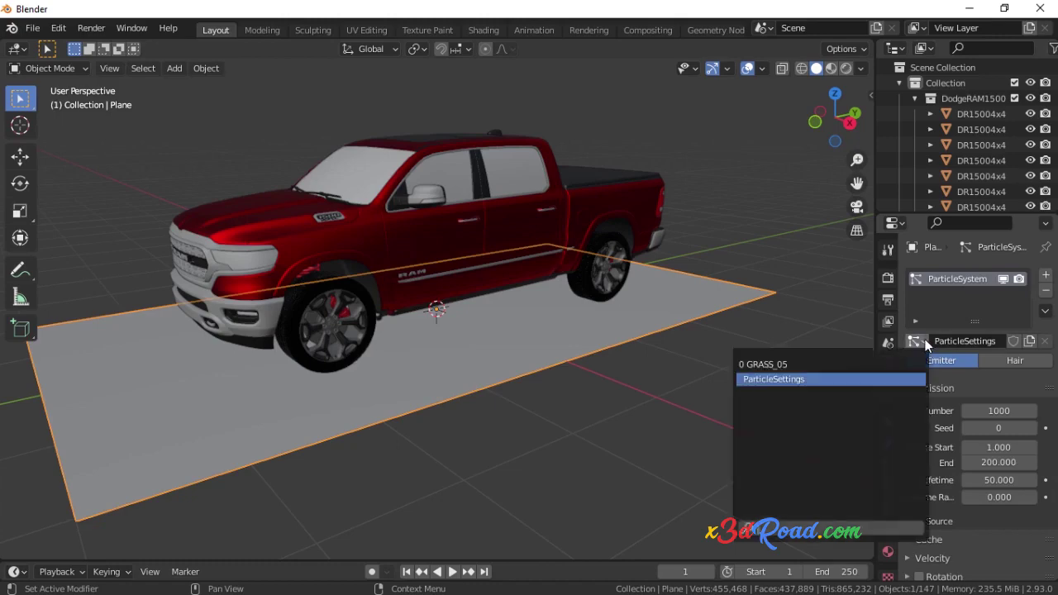
click(773, 364)
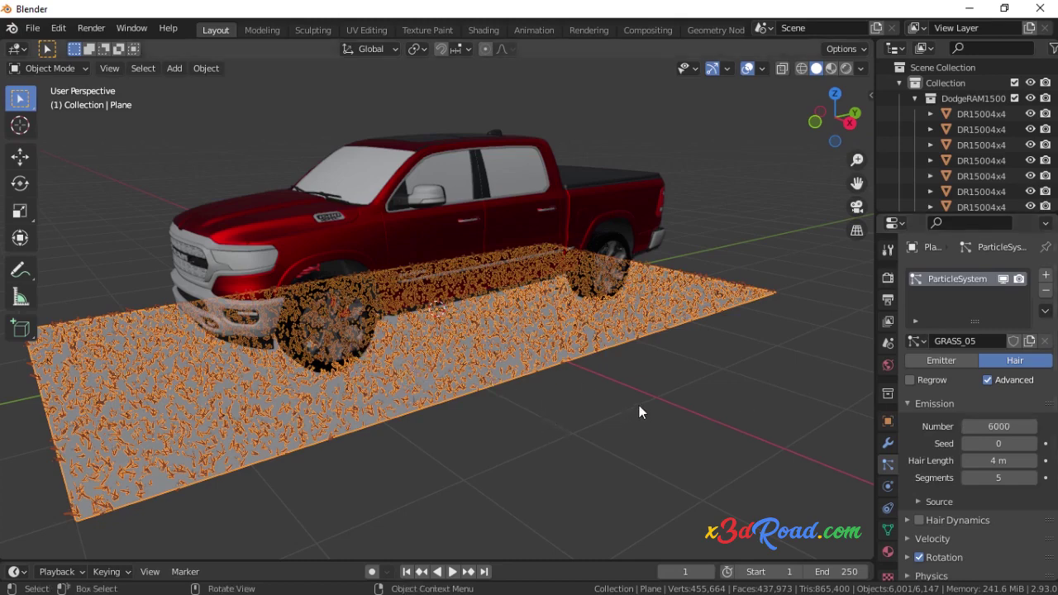
Set the grass particle Number to 100000
click(999, 425)
text(1)
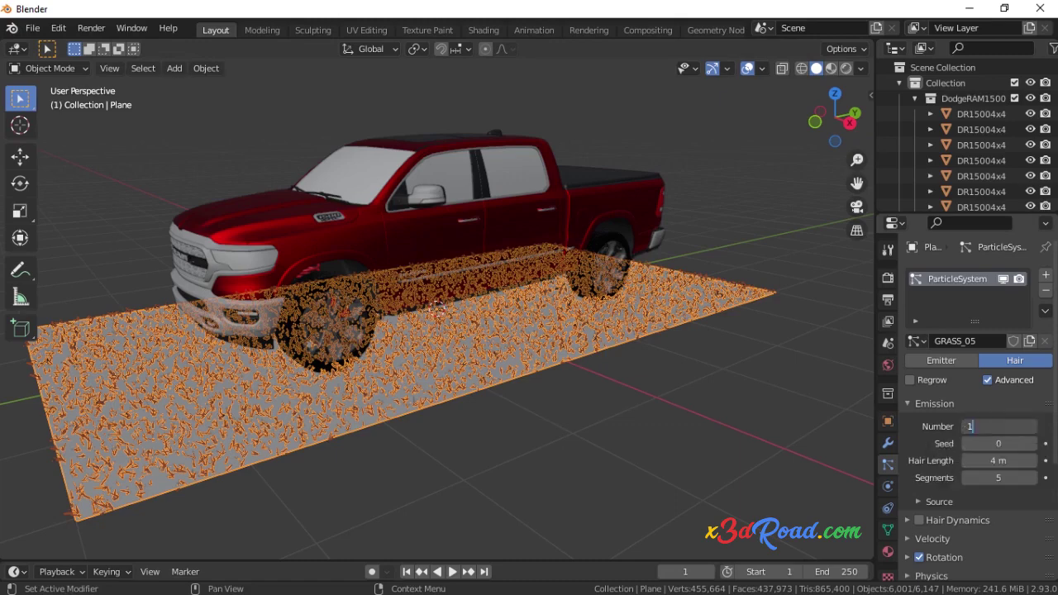
text(0000)
text(0)
key(Return)
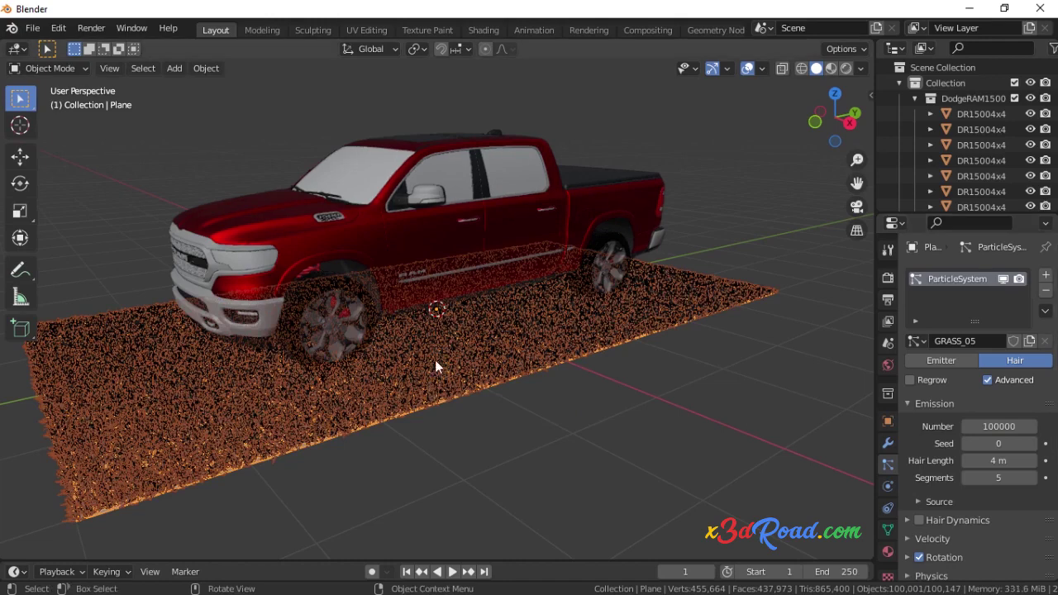
scroll(461, 361, up, 1)
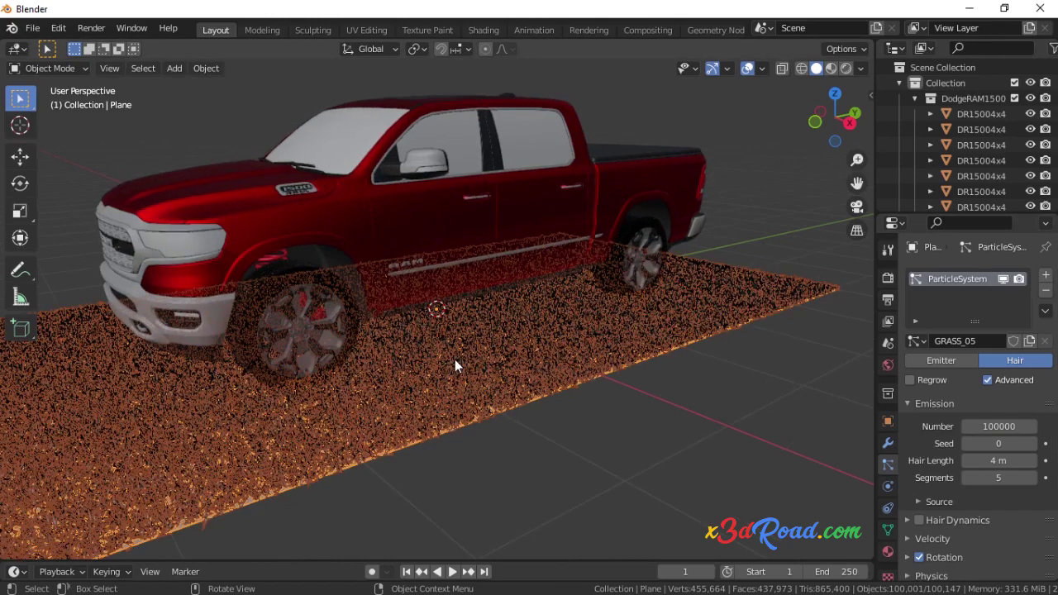
scroll(454, 366, up, 2)
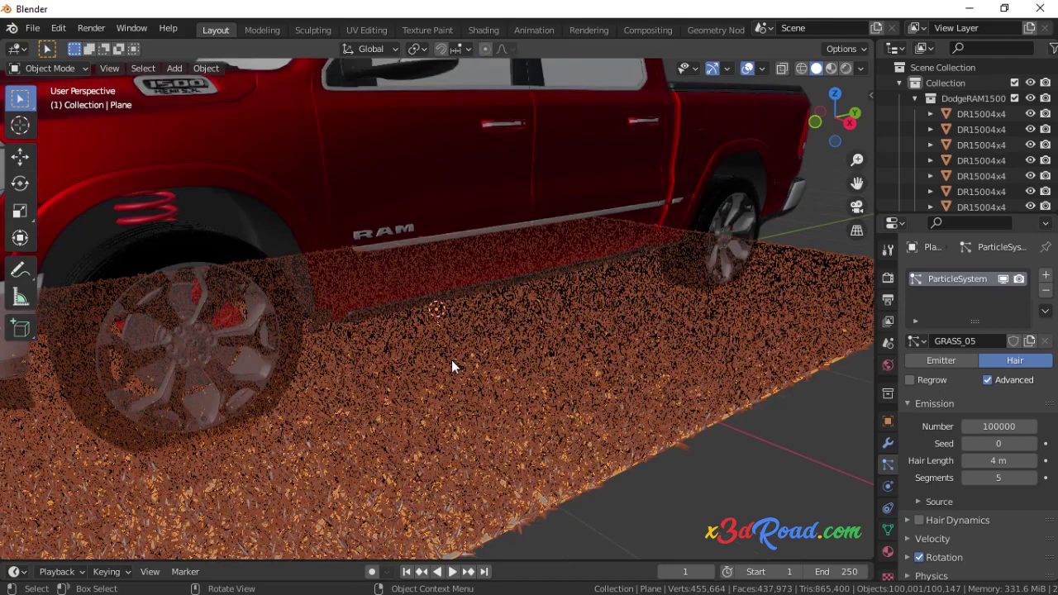
scroll(452, 359, down, 1)
scroll(451, 360, down, 3)
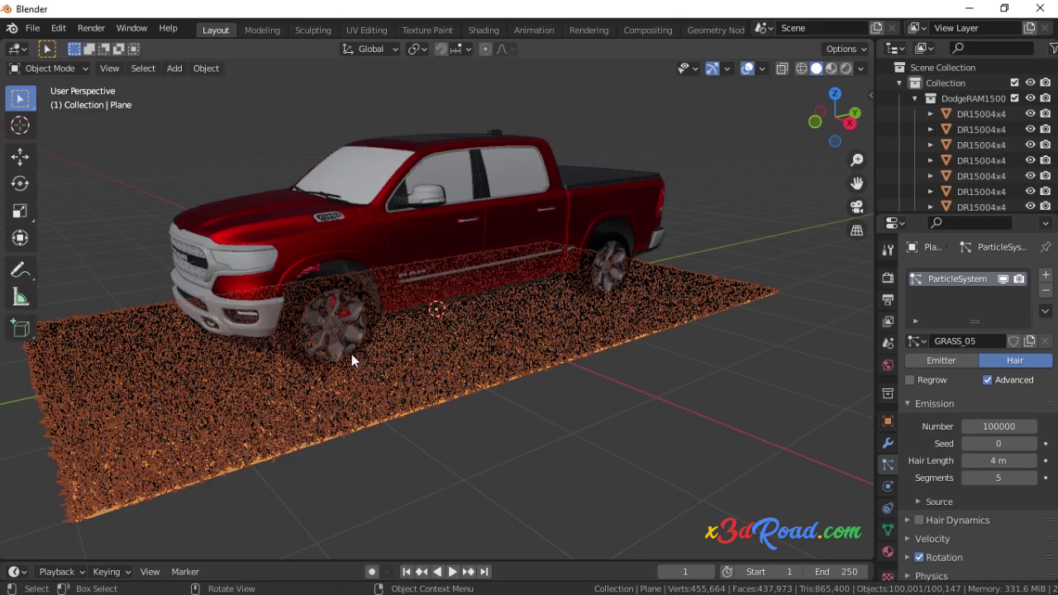
Set the particles' Viewport Display 'Display As' to None, then zoom toward the truck's side
middle_drag(305, 344, 347, 298)
scroll(909, 447, down, 5)
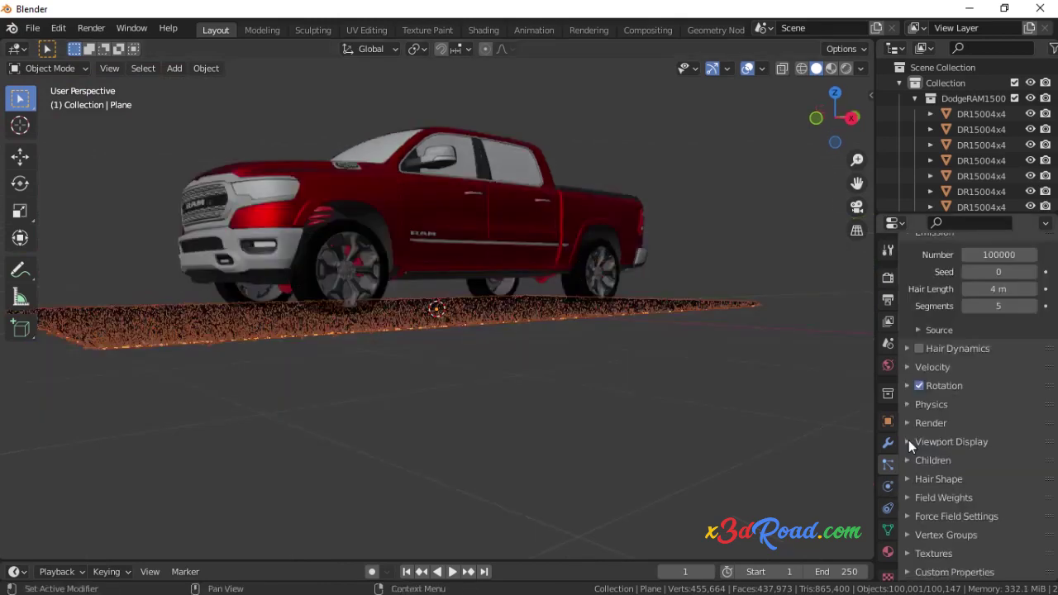
click(908, 440)
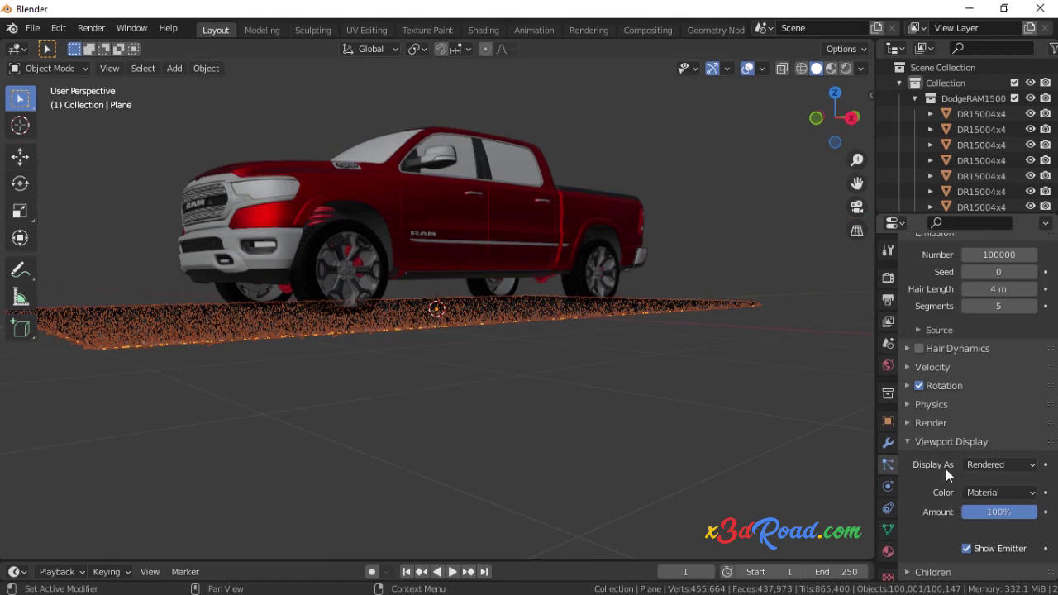
click(999, 464)
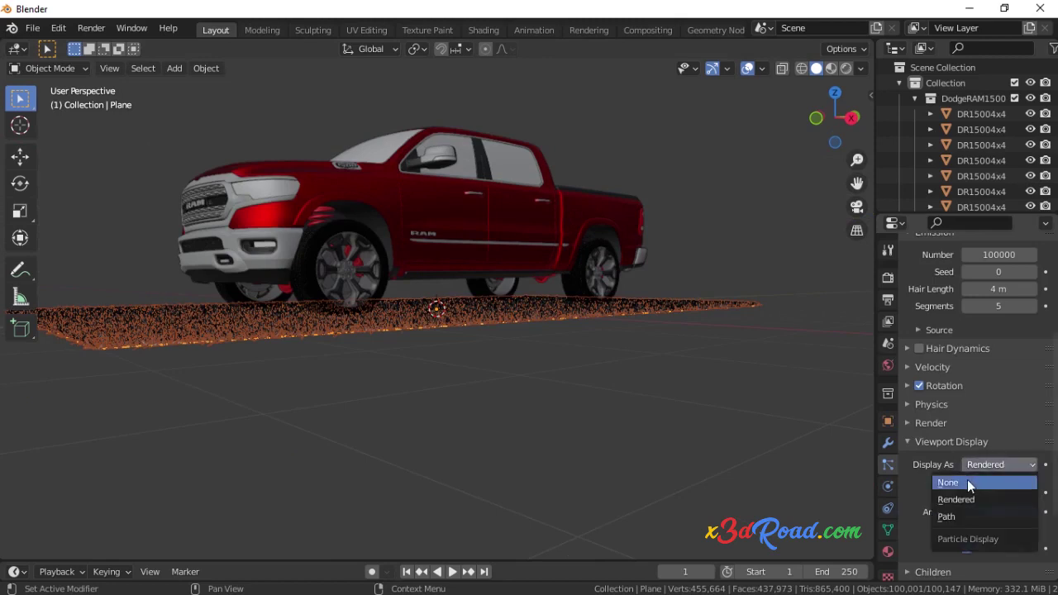
click(968, 483)
mouse_move(507, 317)
middle_down()
mouse_move(503, 337)
mouse_move(341, 331)
mouse_move(358, 280)
mouse_move(488, 340)
mouse_move(644, 345)
mouse_move(761, 295)
mouse_move(734, 290)
mouse_move(640, 373)
mouse_move(640, 255)
mouse_move(447, 348)
mouse_move(442, 331)
mouse_move(494, 338)
middle_up()
scroll(315, 347, up, 5)
scroll(314, 345, up, 3)
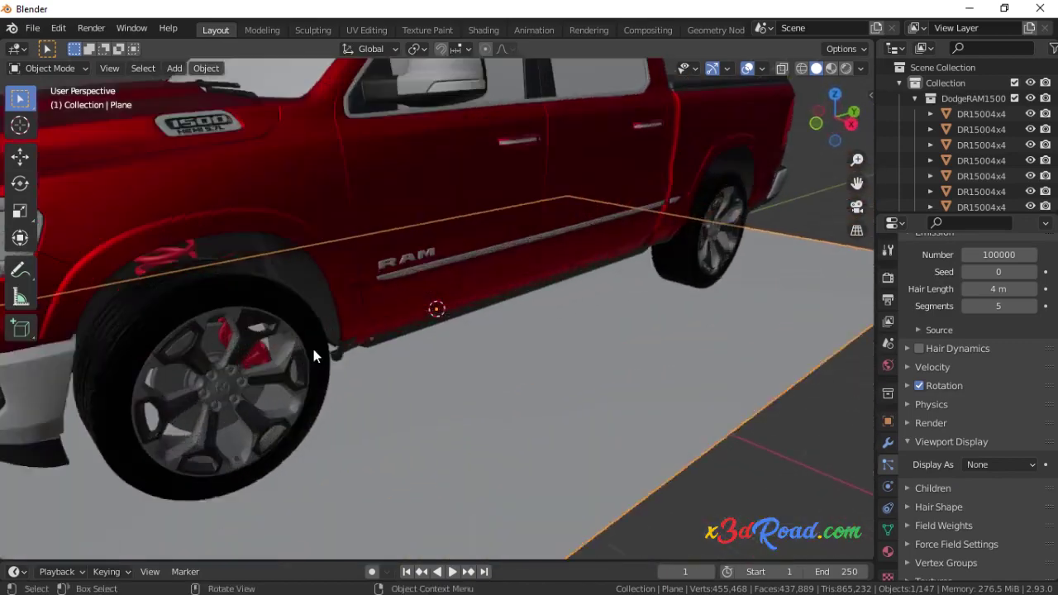
scroll(354, 360, up, 2)
scroll(353, 356, up, 2)
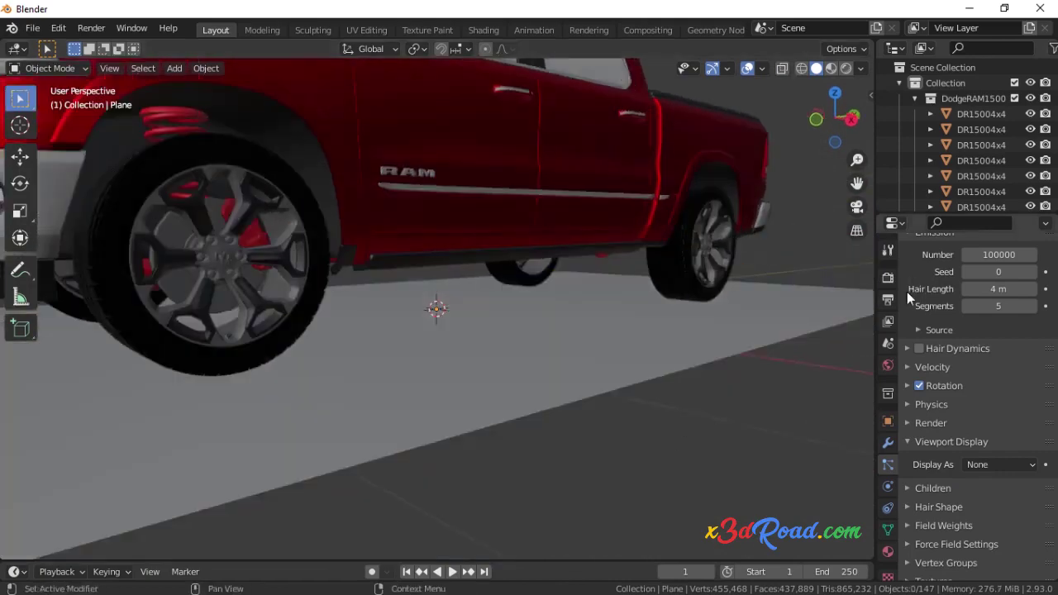
Switch the render engine to Cycles with 32 render samples
click(888, 277)
scroll(1010, 306, up, 3)
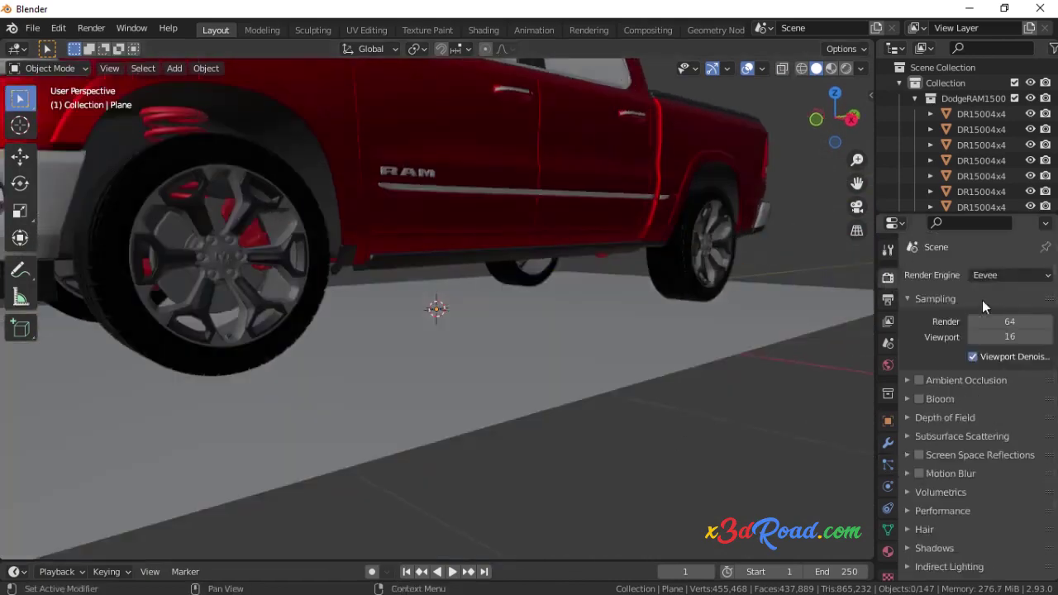
click(992, 275)
click(993, 329)
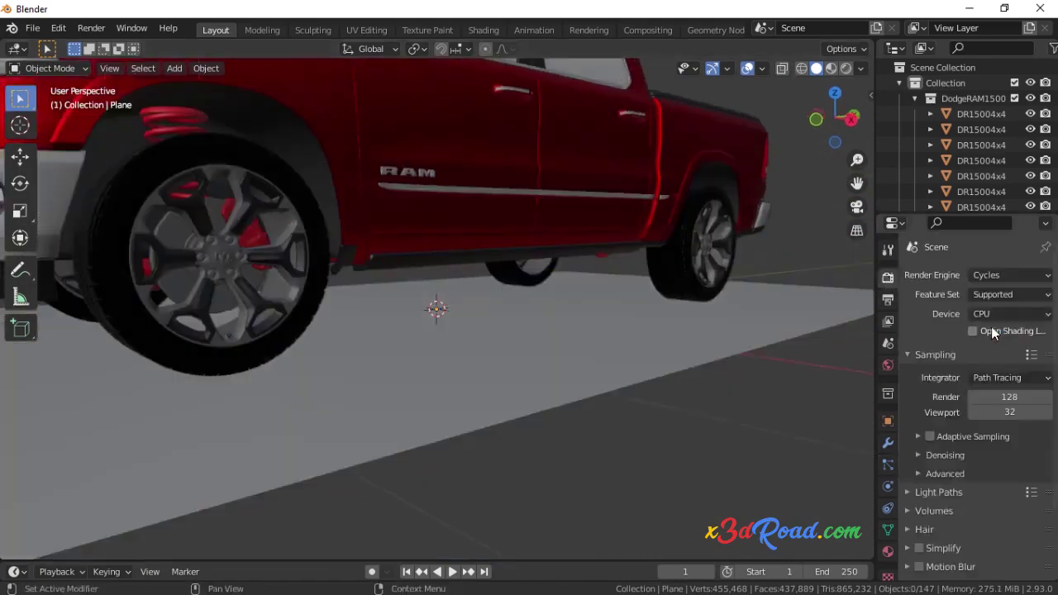
click(1010, 398)
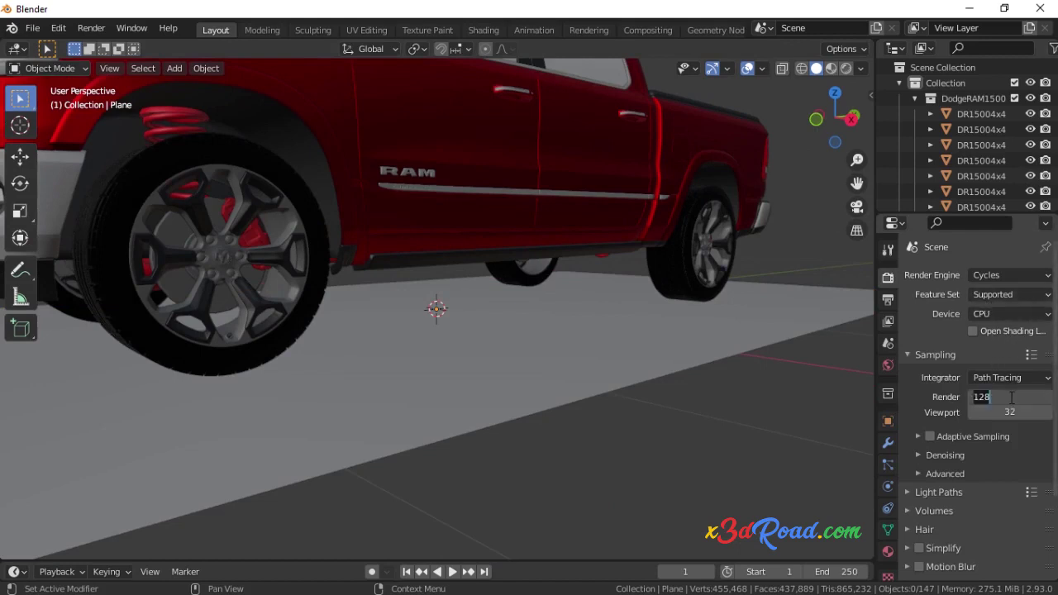
text(32)
key(Return)
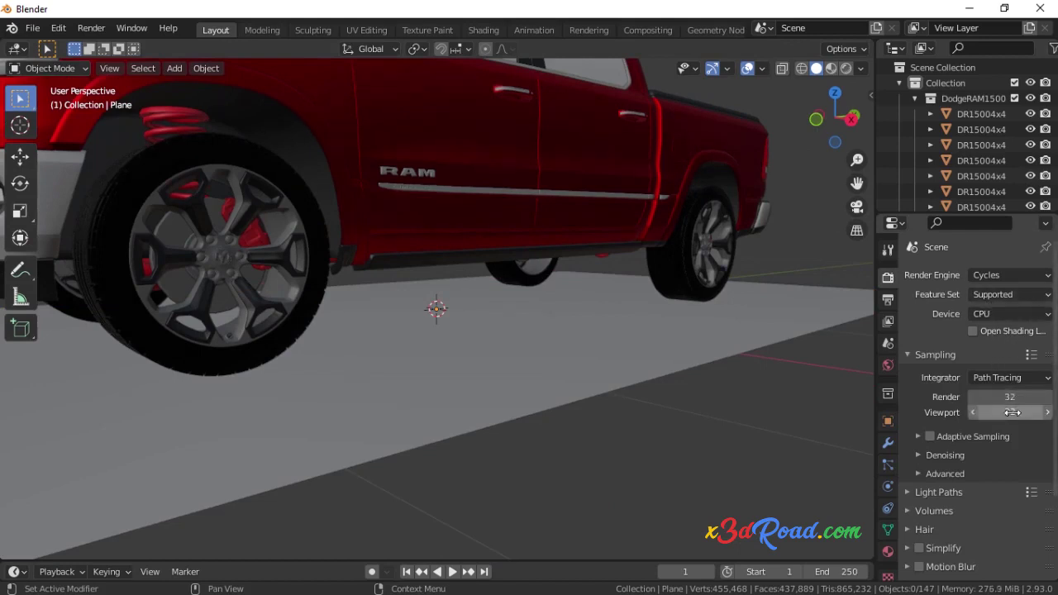
Set viewport samples to 8 and enable Adaptive Sampling and render Denoising
click(1018, 413)
text(8)
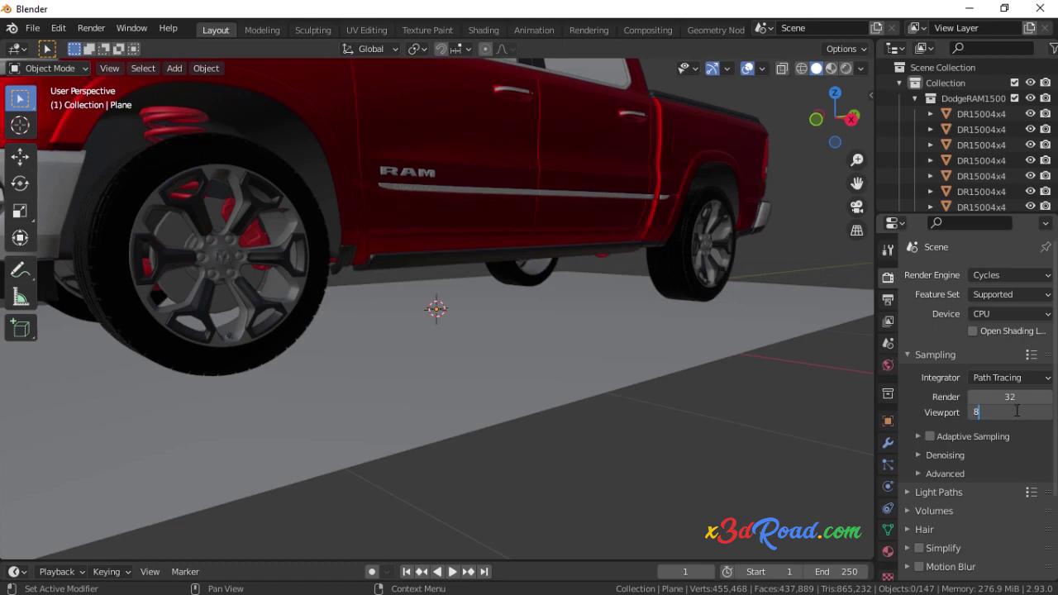
key(Return)
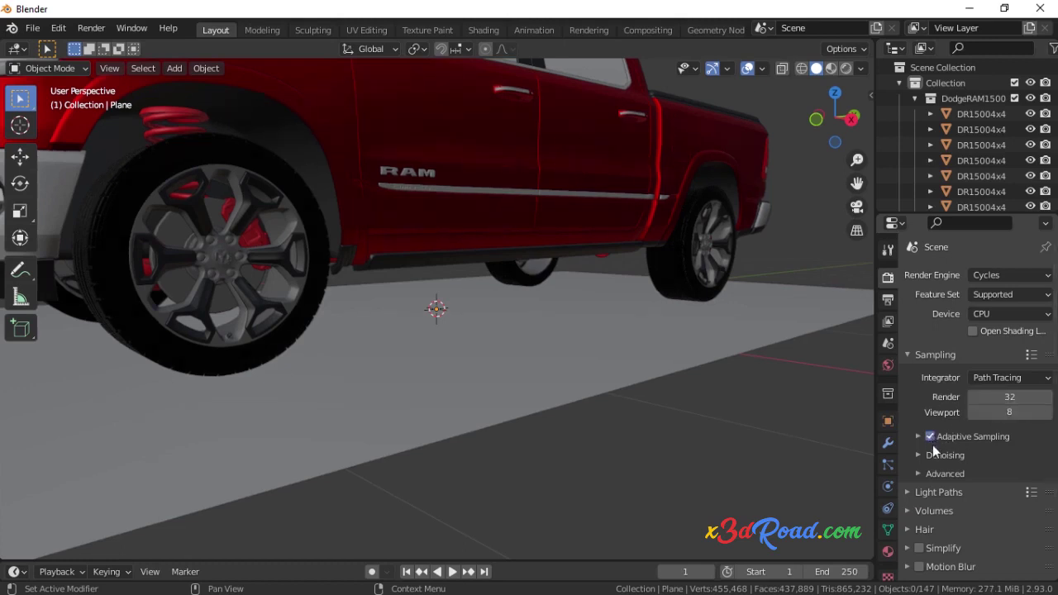
click(916, 436)
scroll(946, 425, down, 2)
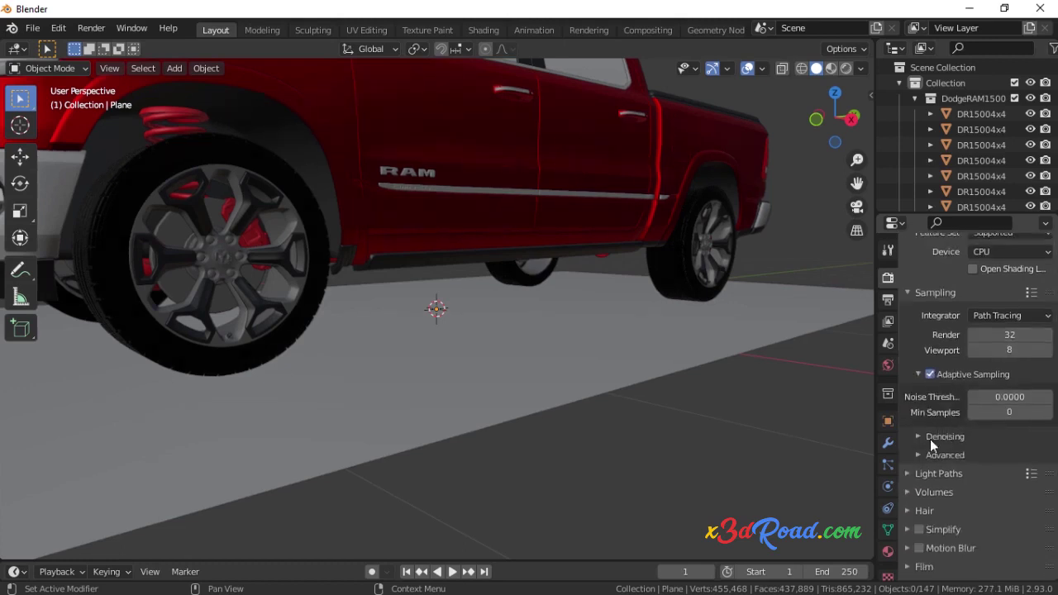
click(931, 440)
scroll(942, 429, down, 2)
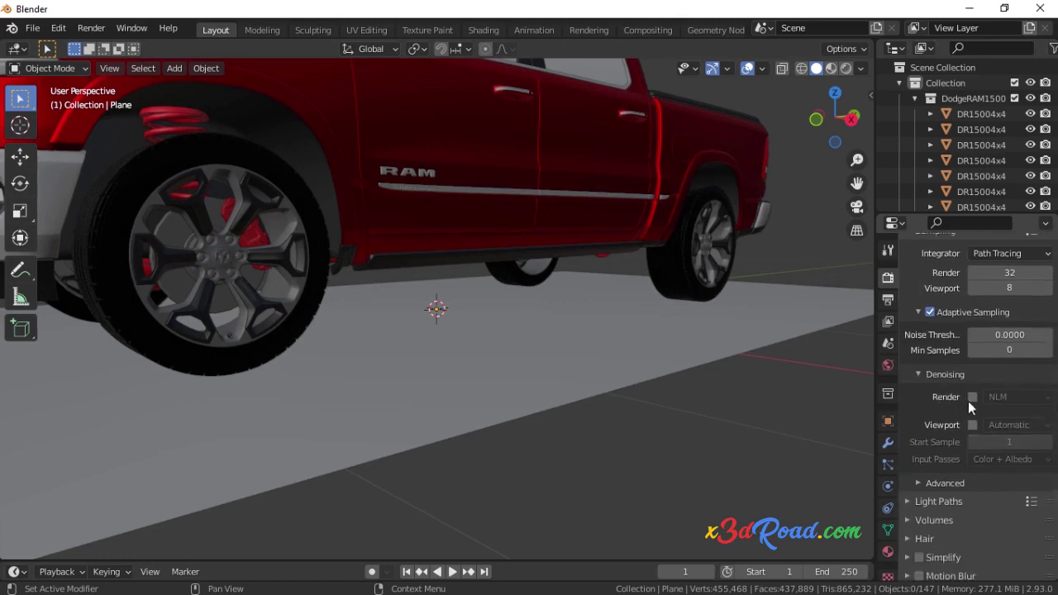
click(973, 396)
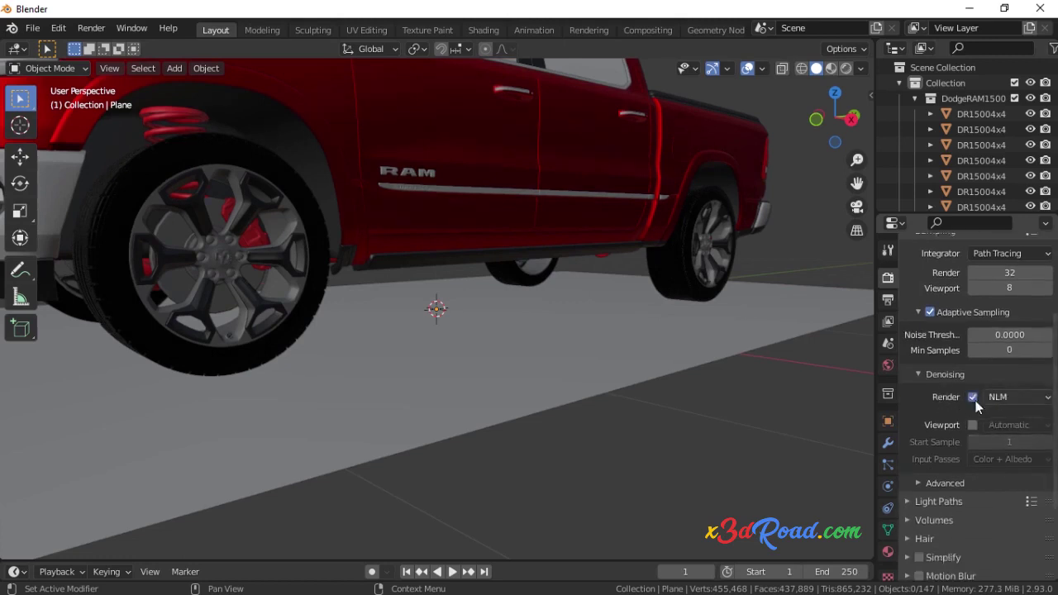
Set Light Paths > Clamping > Direct Light to 0.98
click(923, 482)
scroll(942, 459, down, 3)
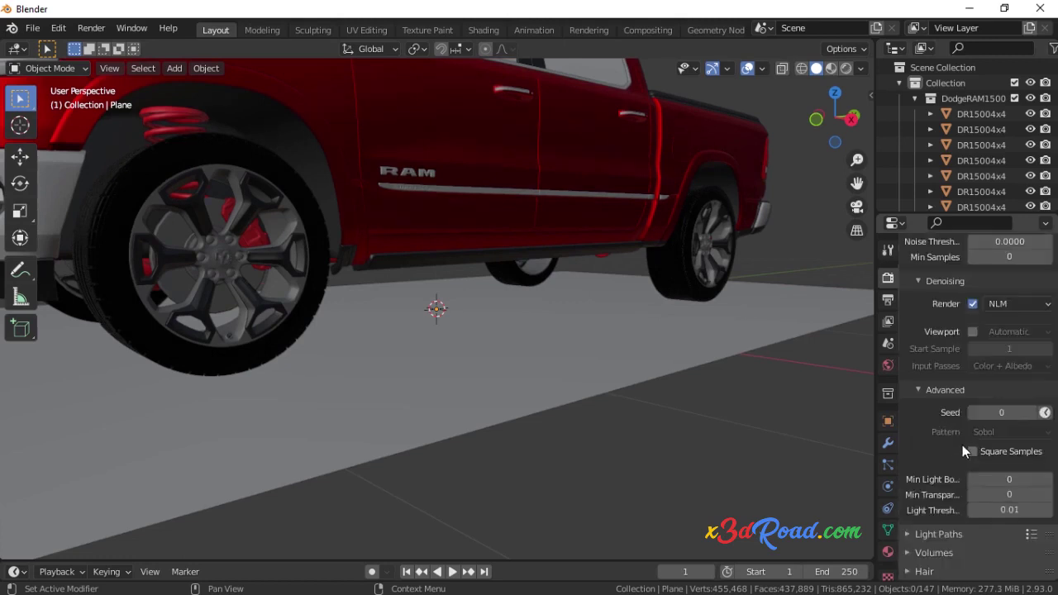
scroll(968, 434, down, 3)
click(910, 441)
scroll(975, 447, down, 2)
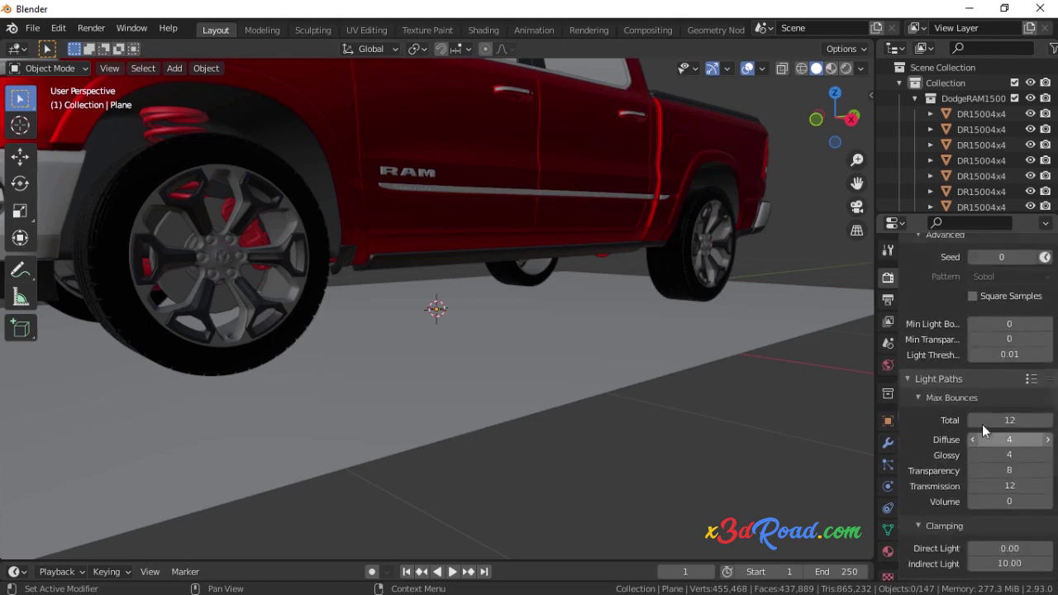
scroll(971, 414, down, 4)
scroll(960, 397, down, 2)
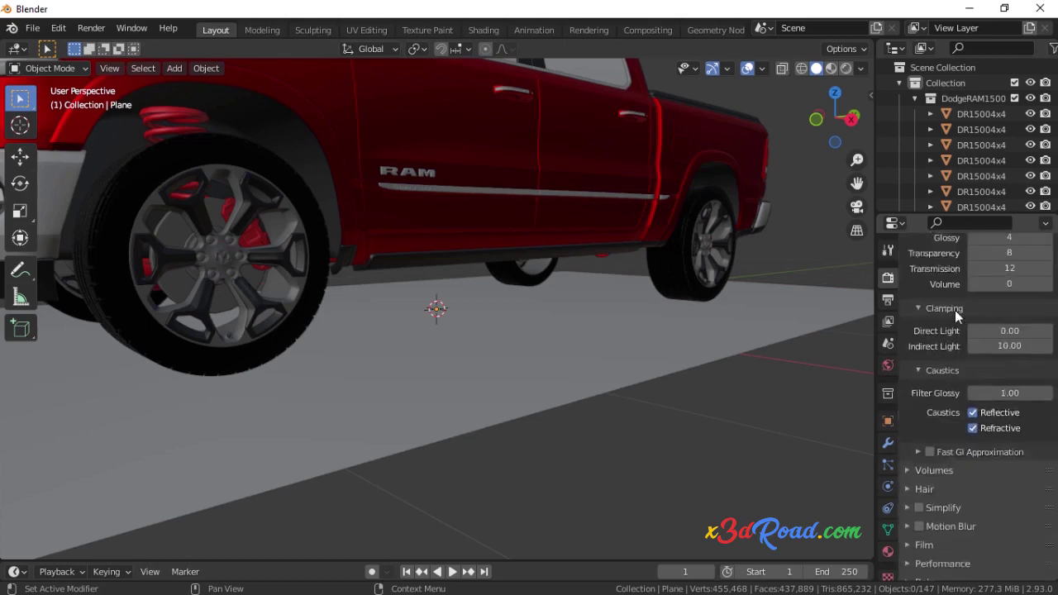
click(1022, 331)
text(.9)
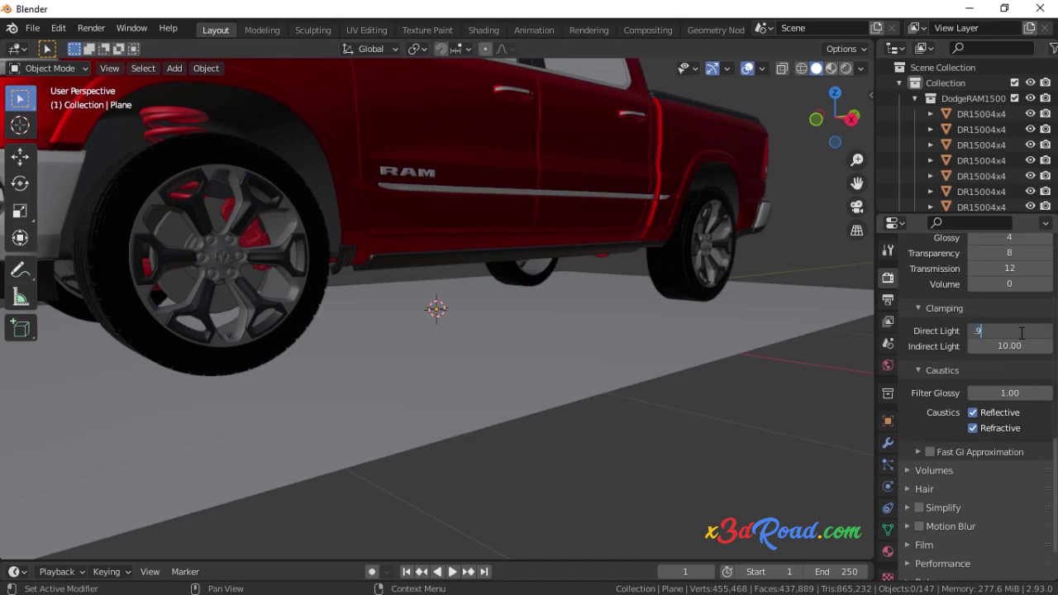
text(8)
key(Return)
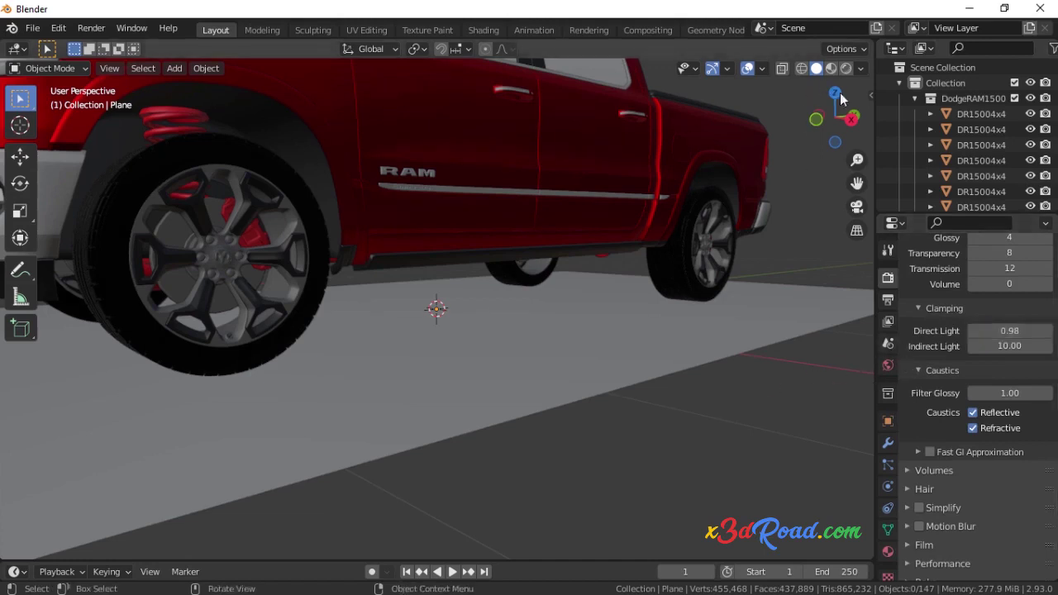
scroll(928, 326, up, 5)
scroll(929, 295, up, 5)
scroll(935, 311, up, 3)
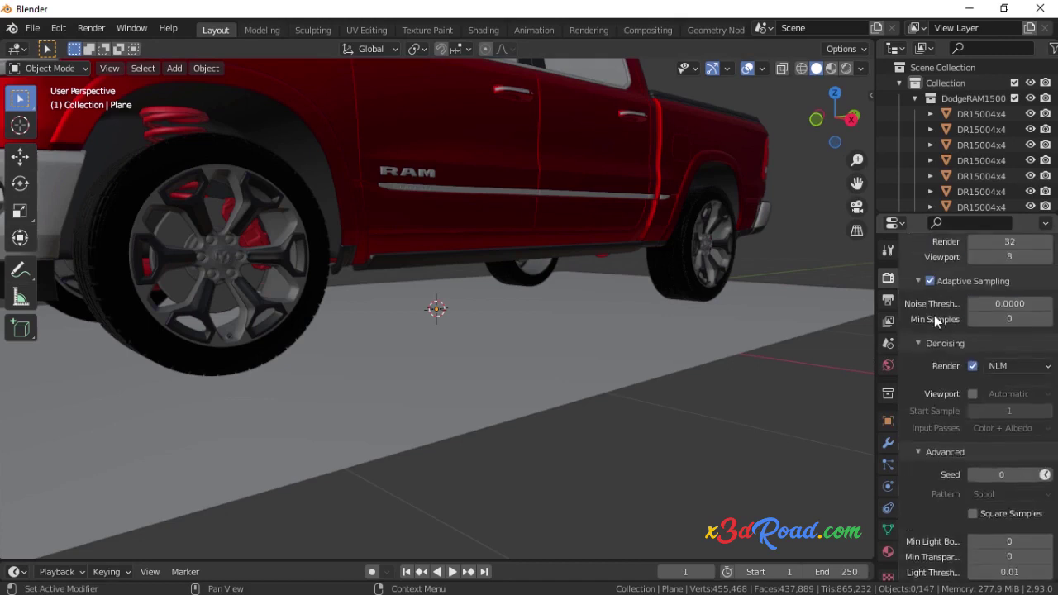
scroll(935, 315, up, 3)
scroll(936, 315, up, 2)
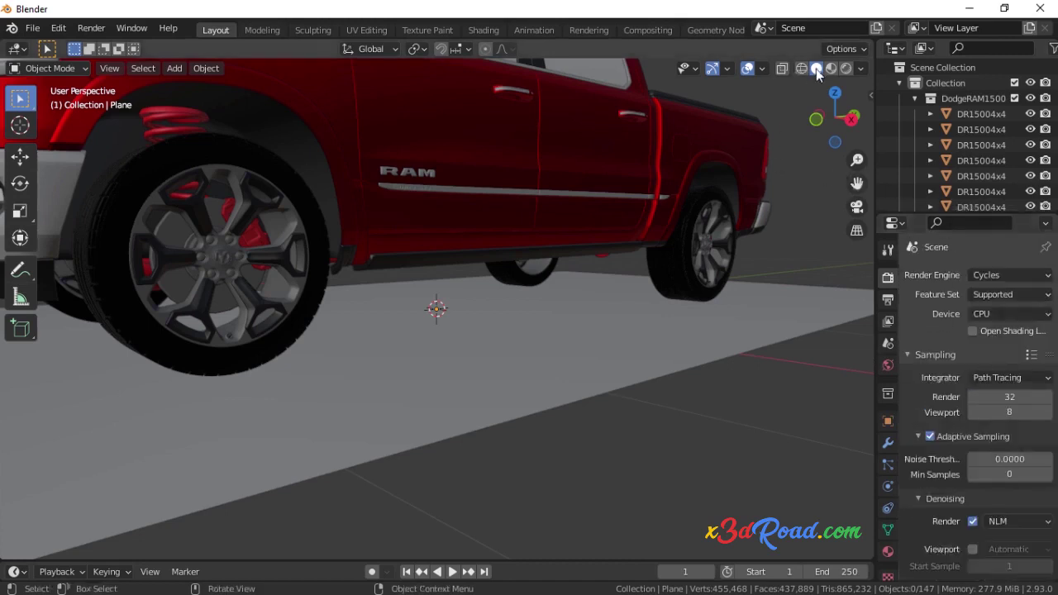
Preview Rendered shading, return to Solid, and set output resolution to 1280 × 720 px
click(845, 68)
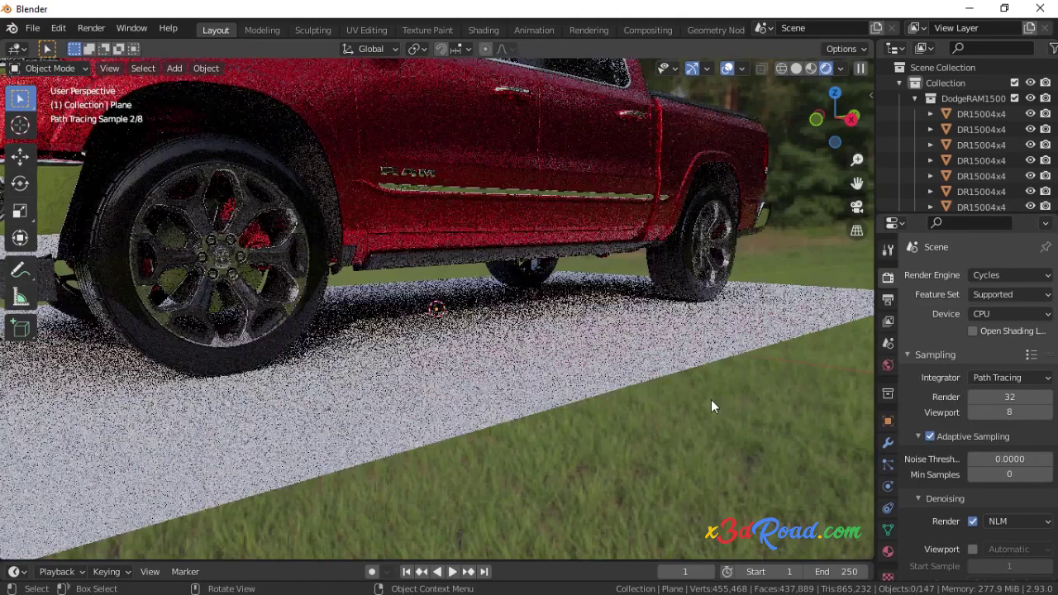
click(797, 69)
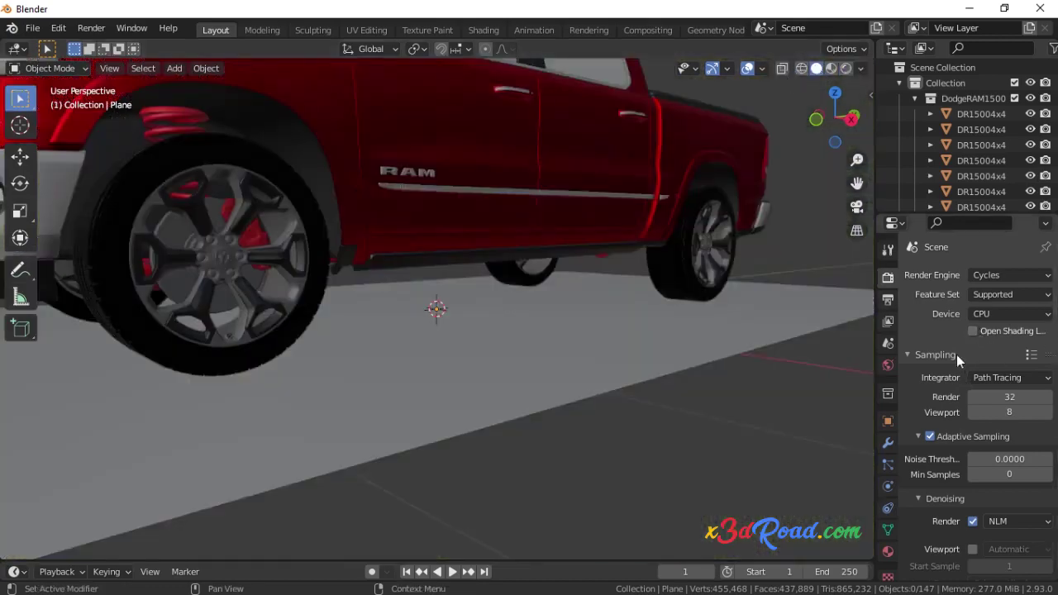
click(888, 299)
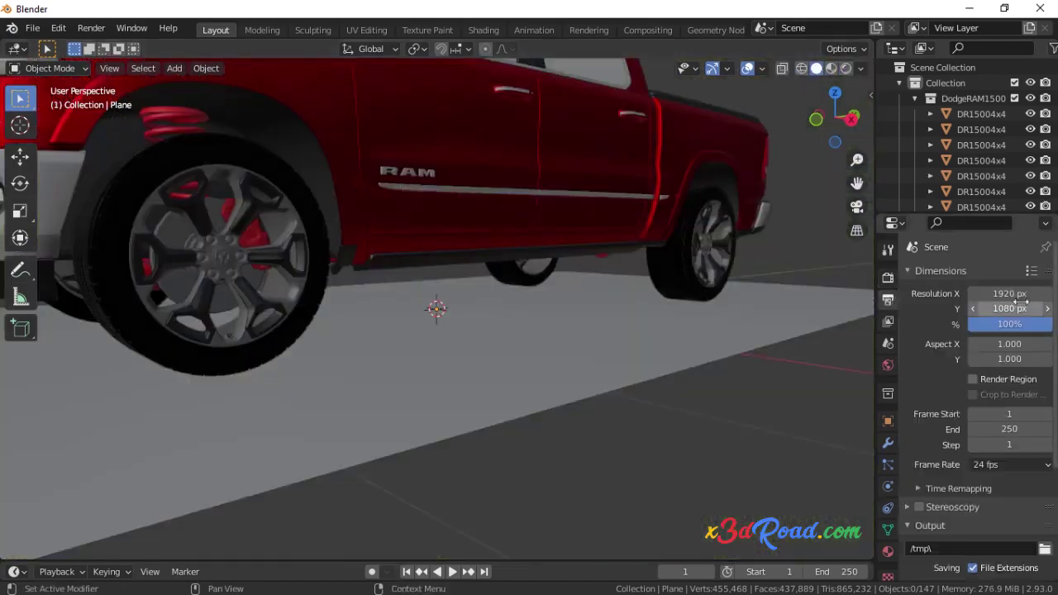
double_click(1011, 295)
text(12)
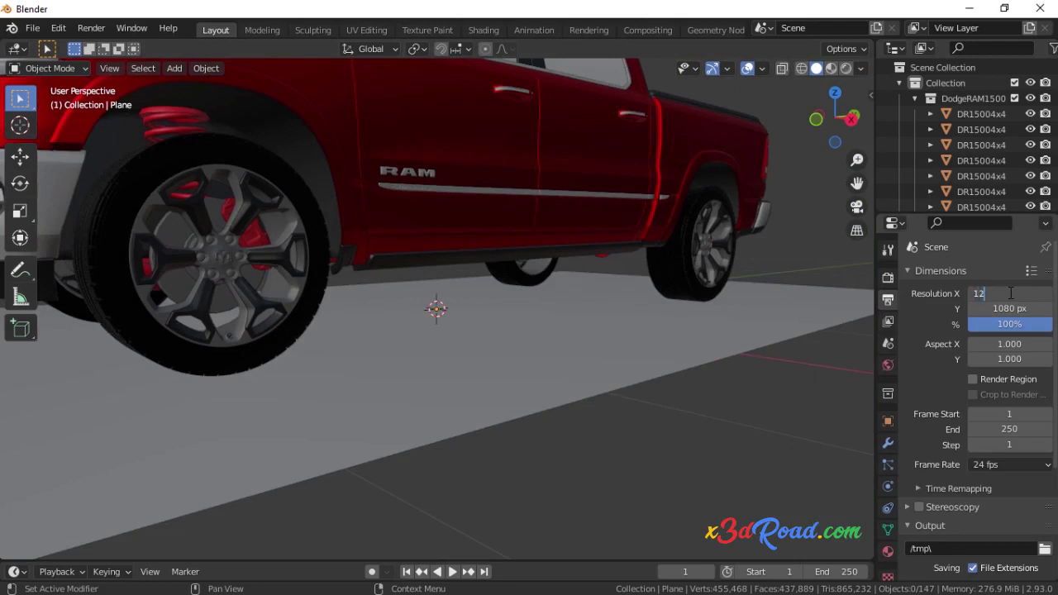
text(80)
click(1005, 310)
double_click(1005, 309)
text(720)
key(Return)
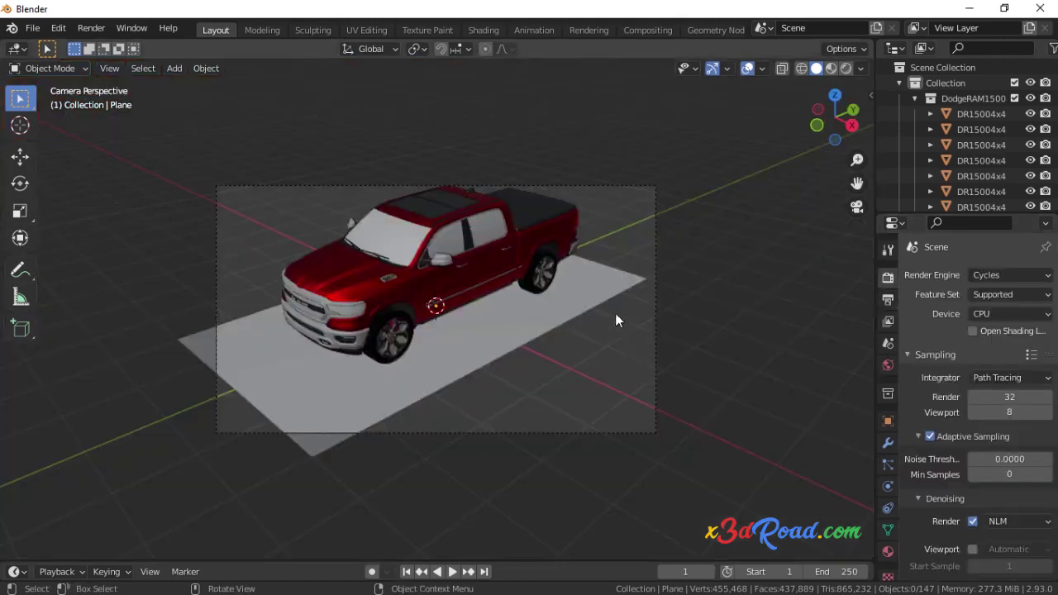
Lock the camera to view and frame a low close-up of the front wheel and bumper
scroll(615, 313, up, 2)
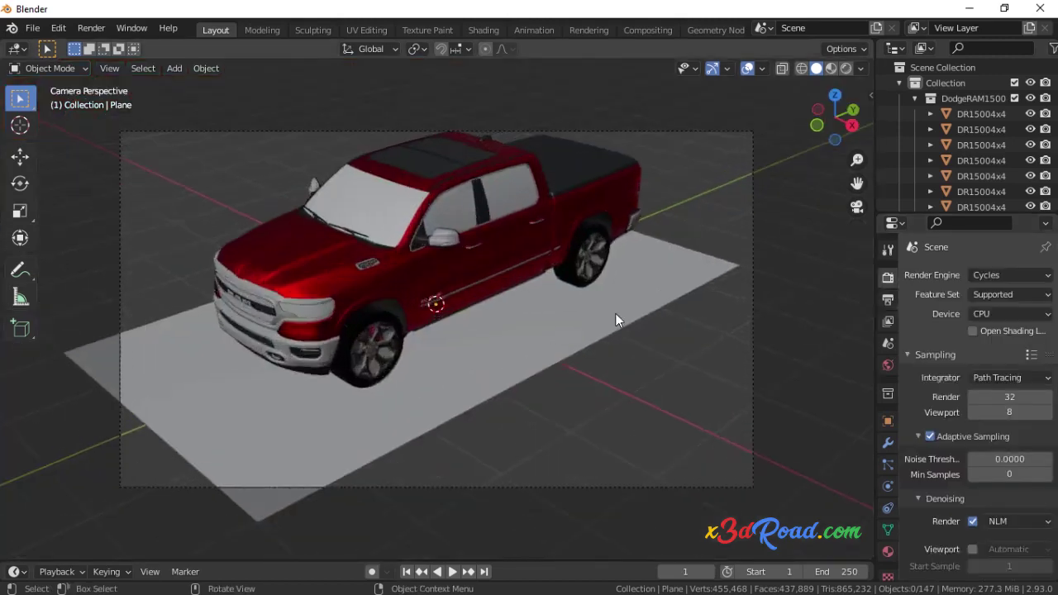
scroll(615, 313, up, 1)
mouse_move(858, 162)
mouse_down()
mouse_move(858, 132)
mouse_move(858, 156)
mouse_up()
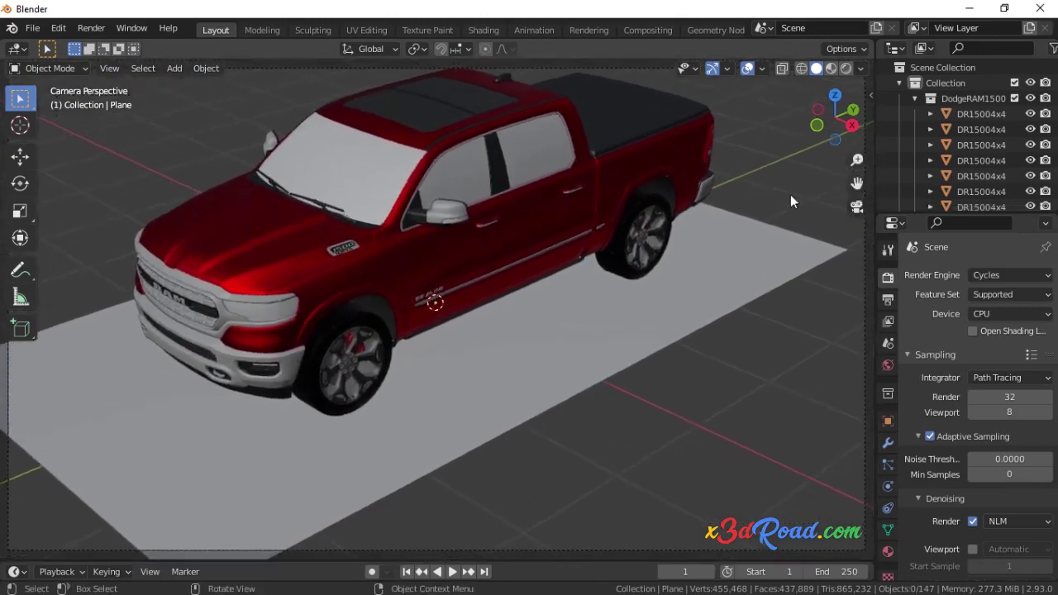
key(n)
click(864, 163)
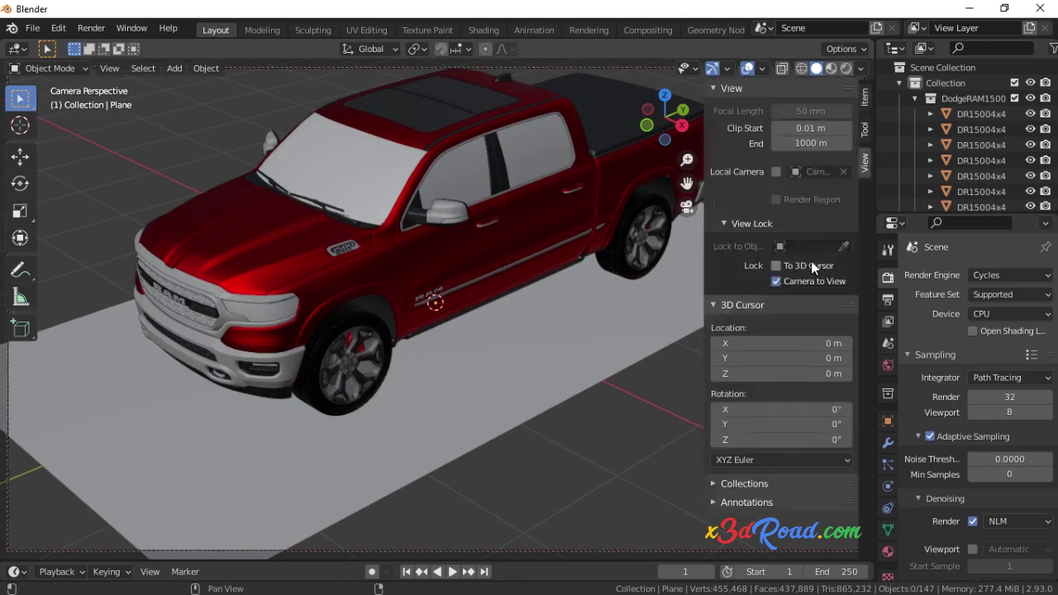
key(n)
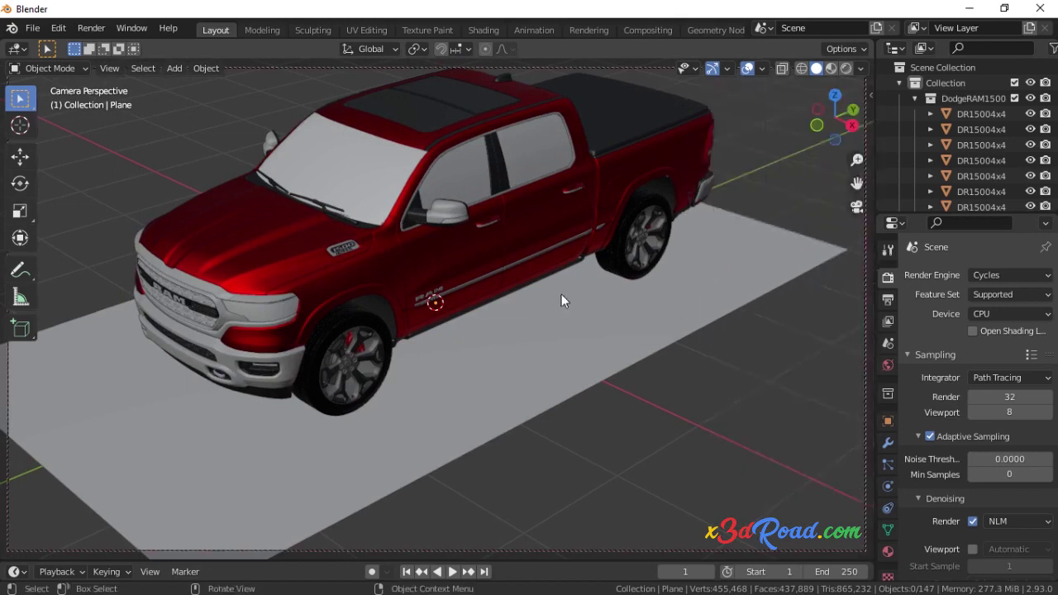
mouse_move(304, 439)
middle_down()
mouse_move(256, 367)
mouse_move(303, 385)
mouse_move(298, 397)
middle_up()
scroll(315, 330, up, 3)
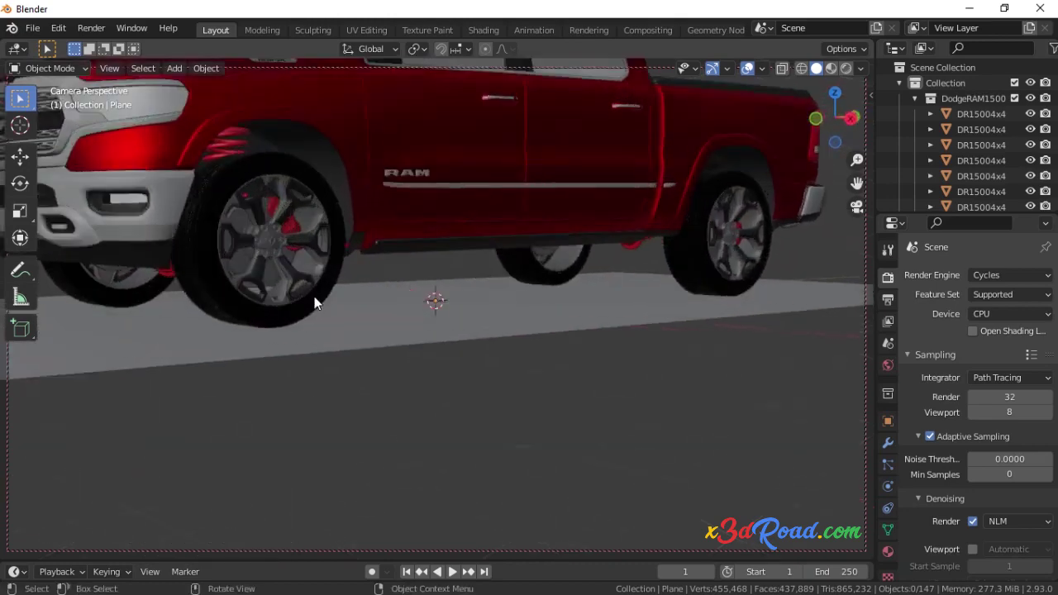
scroll(313, 291, up, 2)
scroll(306, 291, up, 2)
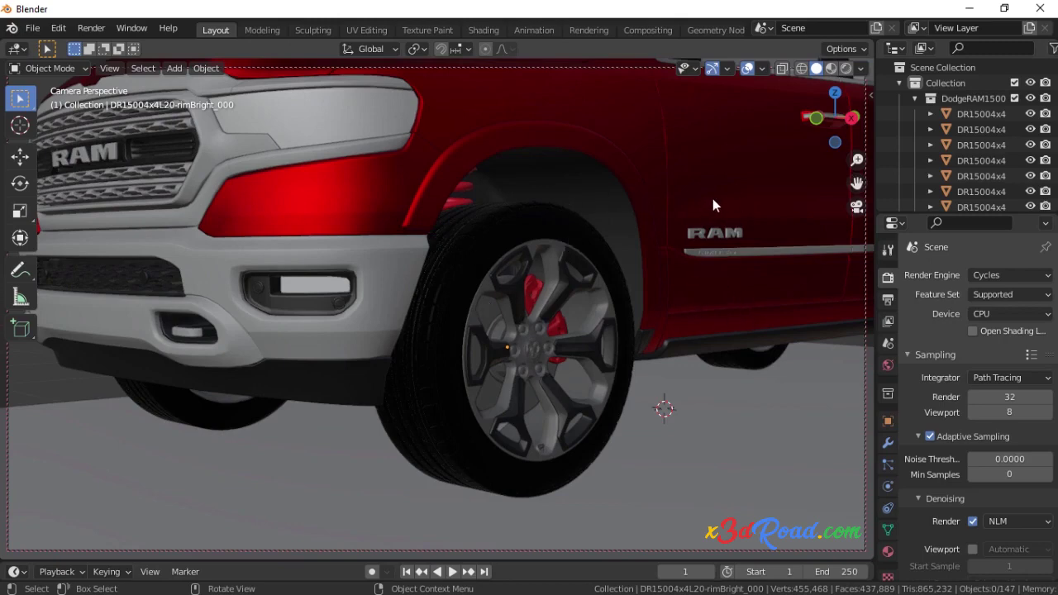
Render the current frame with Render > Render Image
click(93, 29)
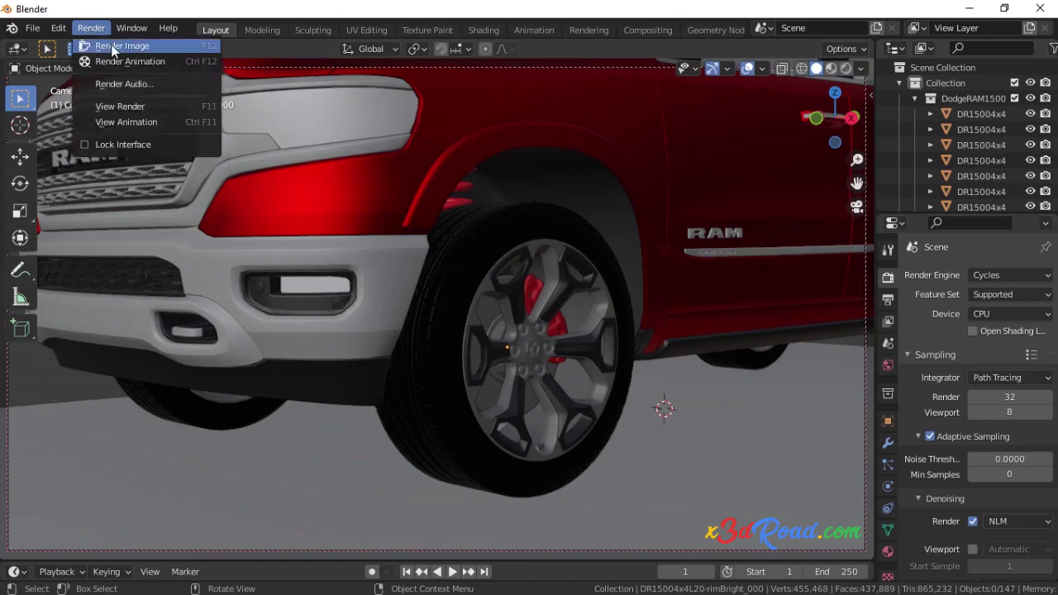
click(113, 48)
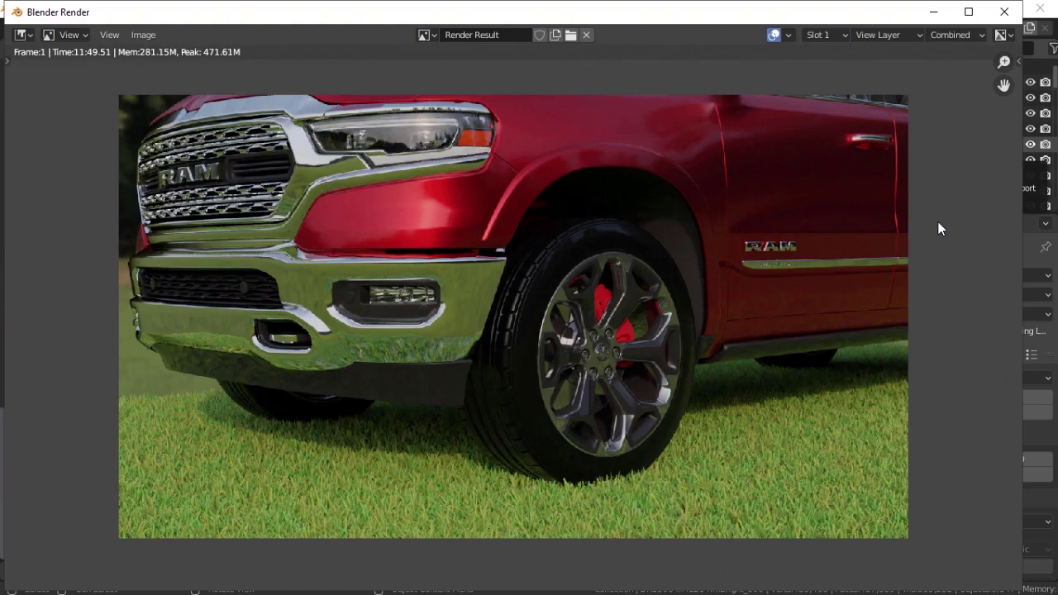
scroll(938, 229, up, 1)
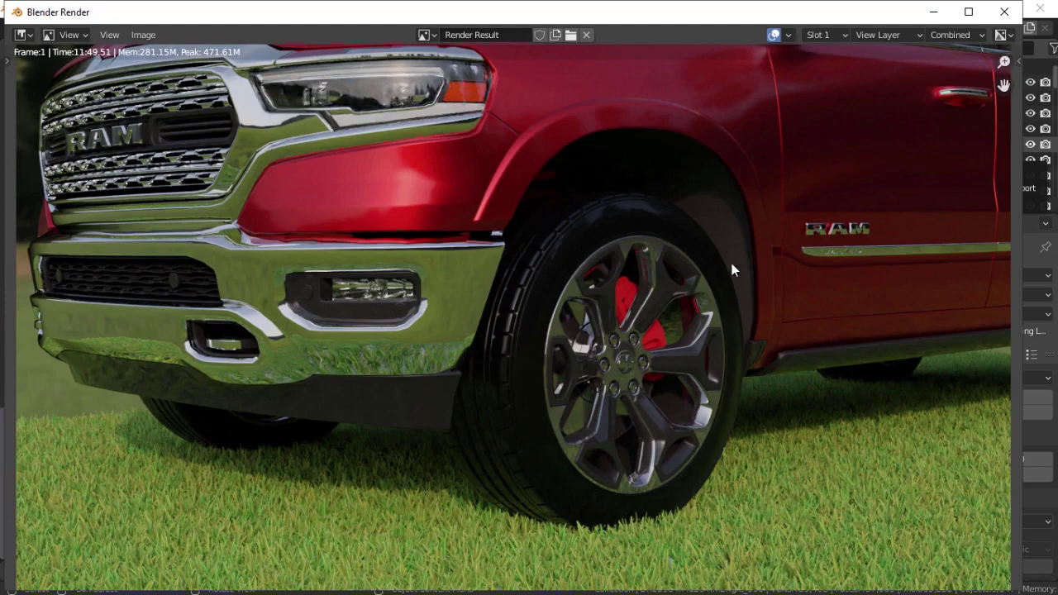
middle_drag(618, 403, 614, 292)
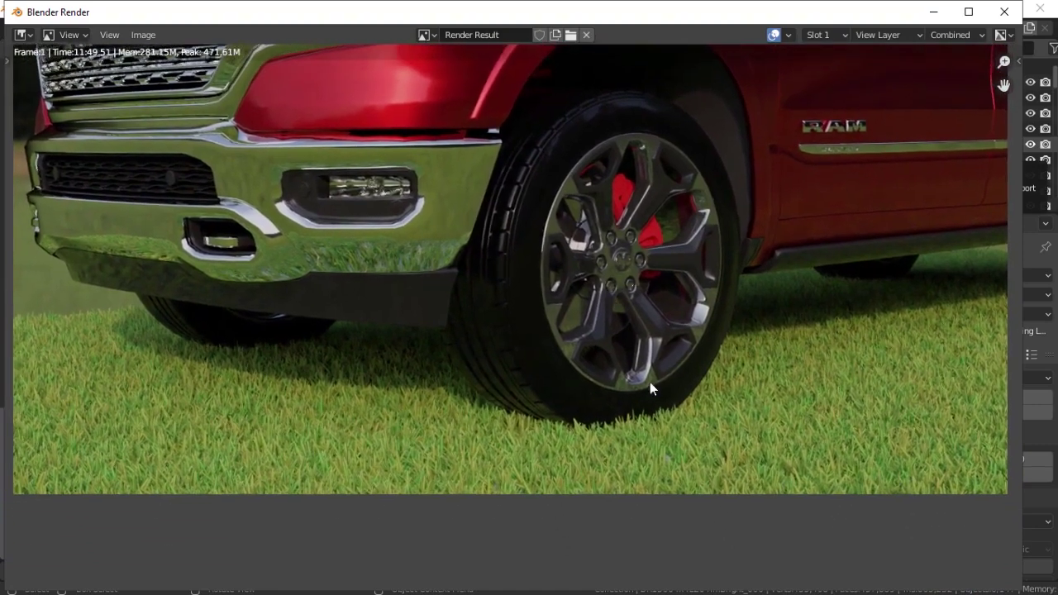
scroll(650, 382, up, 1)
scroll(653, 384, up, 1)
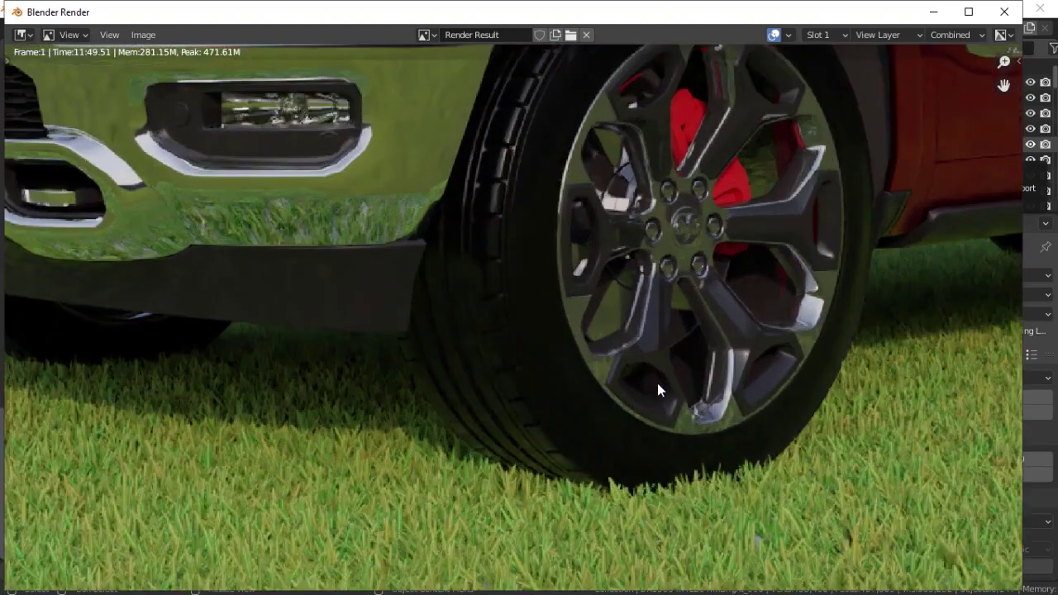